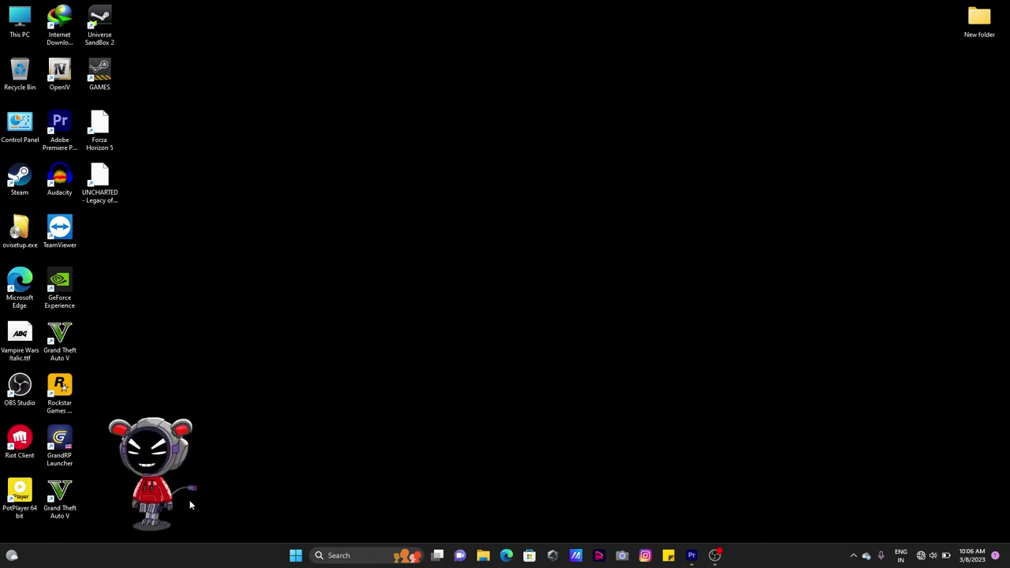
Step: Move the desktop pet toward the middle of the desktop and view the CPU status widget beside it, closing the widget when done
{"action": "left_click_drag", "start_coordinate": [212, 396], "coordinate": [437, 282]}
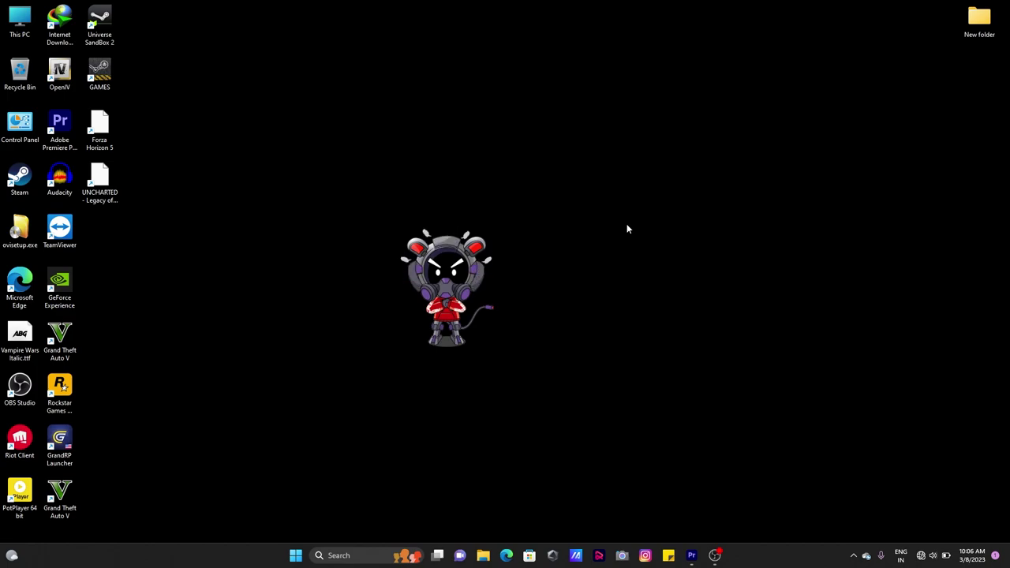
{"action": "right_click", "coordinate": [442, 323]}
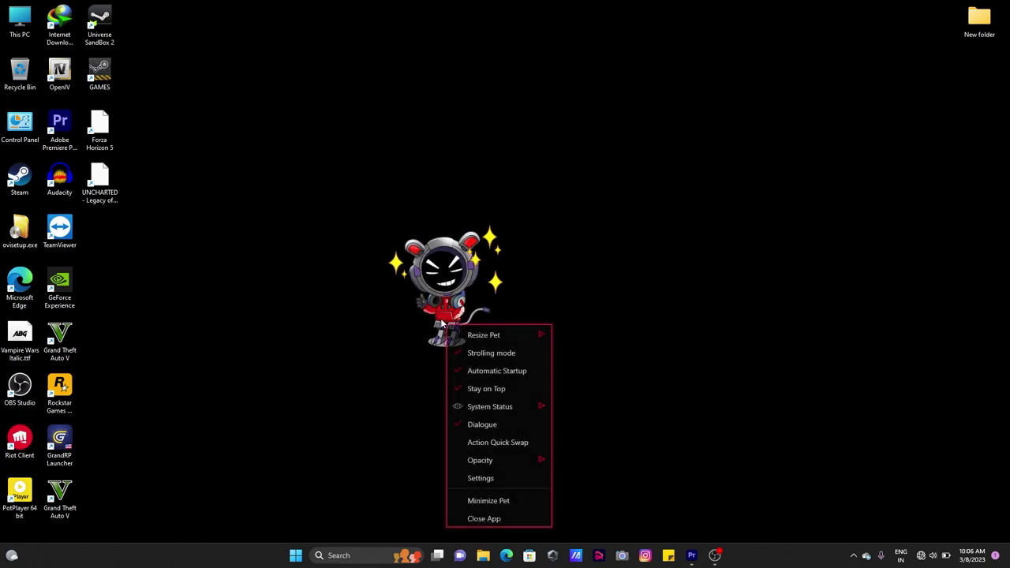
{"action": "mouse_move", "coordinate": [525, 407]}
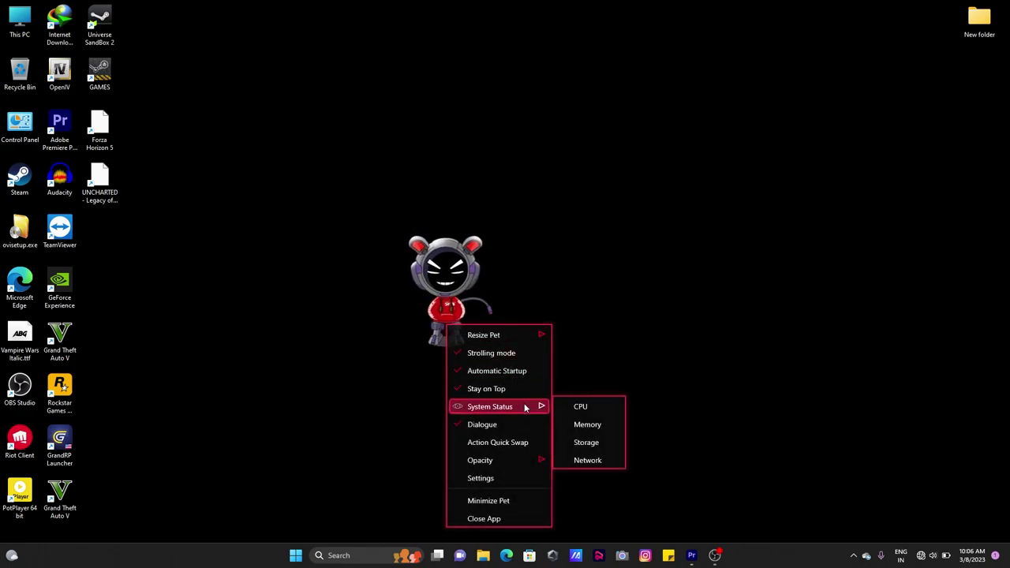
{"action": "left_click", "coordinate": [597, 411]}
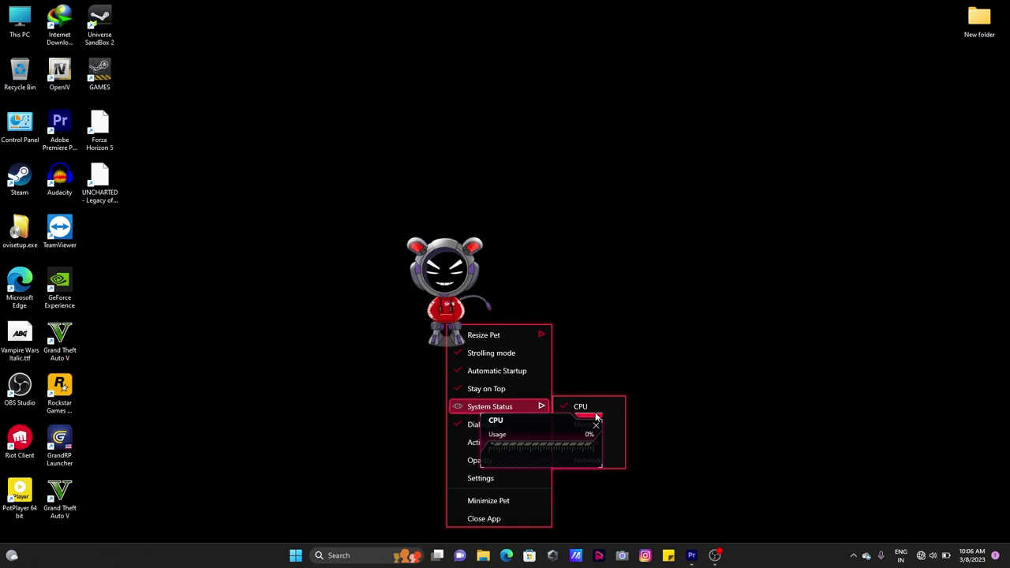
{"action": "left_click", "coordinate": [620, 331]}
{"action": "left_click_drag", "start_coordinate": [553, 426], "coordinate": [568, 256]}
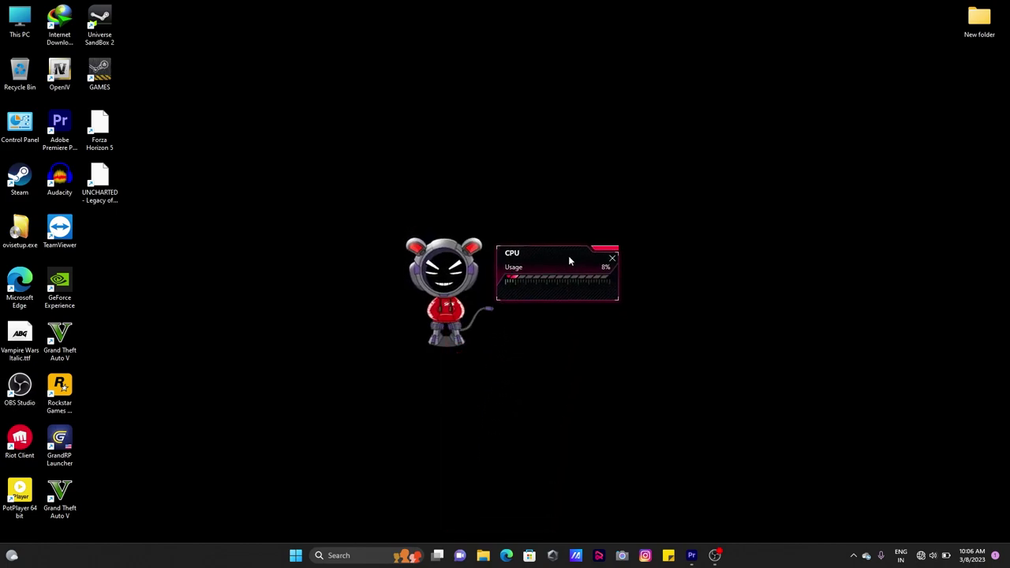
{"action": "left_click", "coordinate": [612, 260]}
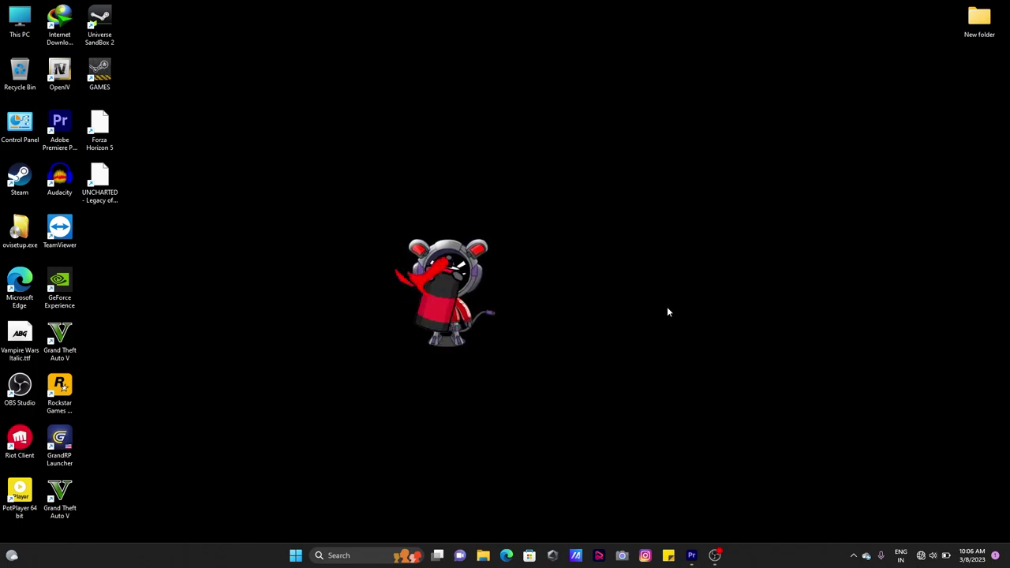
Step: Move the desktop pet slightly and look through its options, including Resize Pet and System Status, without choosing any
{"action": "left_click_drag", "start_coordinate": [438, 288], "coordinate": [391, 249]}
{"action": "right_click", "coordinate": [391, 249]}
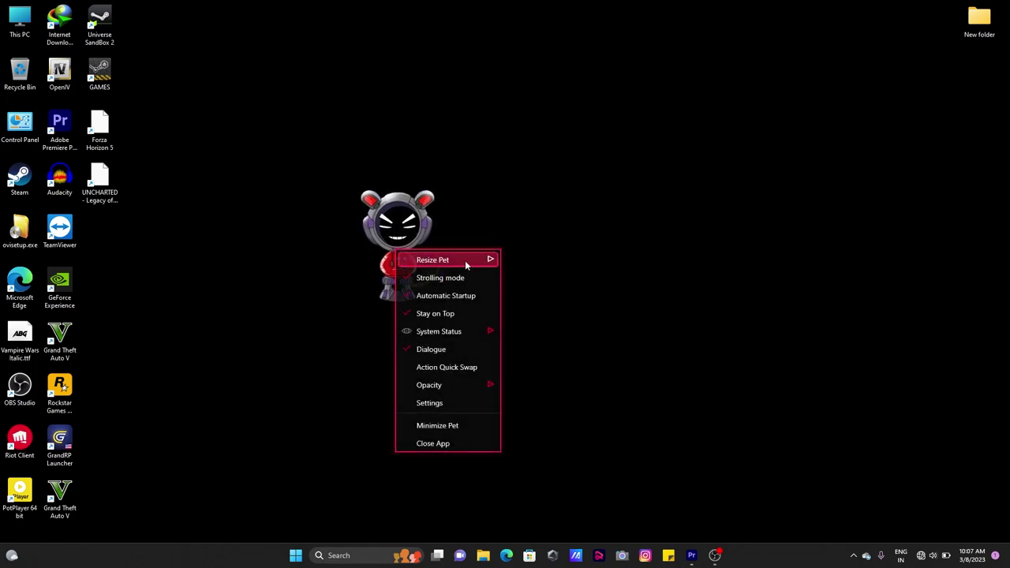
{"action": "mouse_move", "coordinate": [465, 261]}
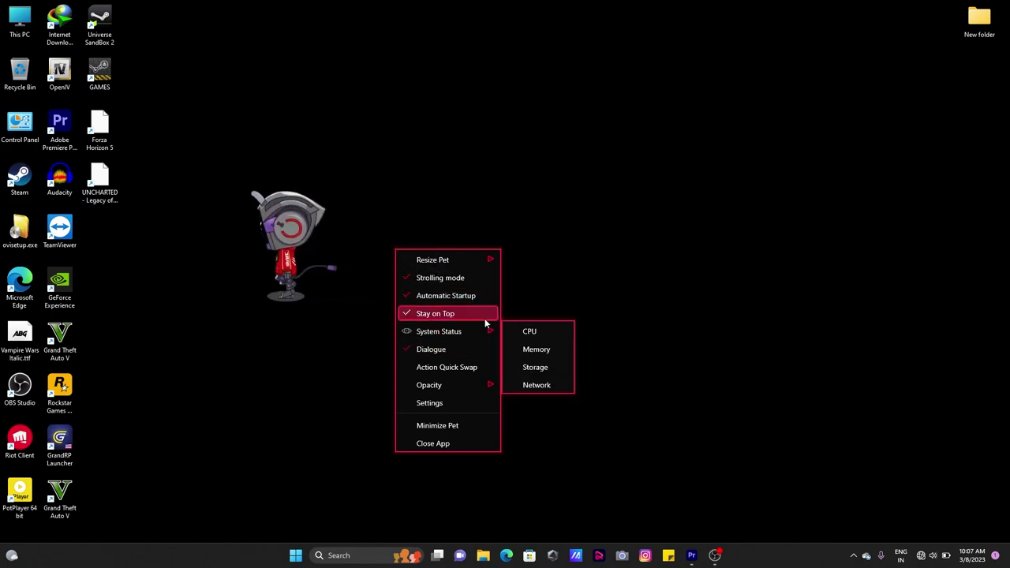
{"action": "left_click", "coordinate": [543, 304]}
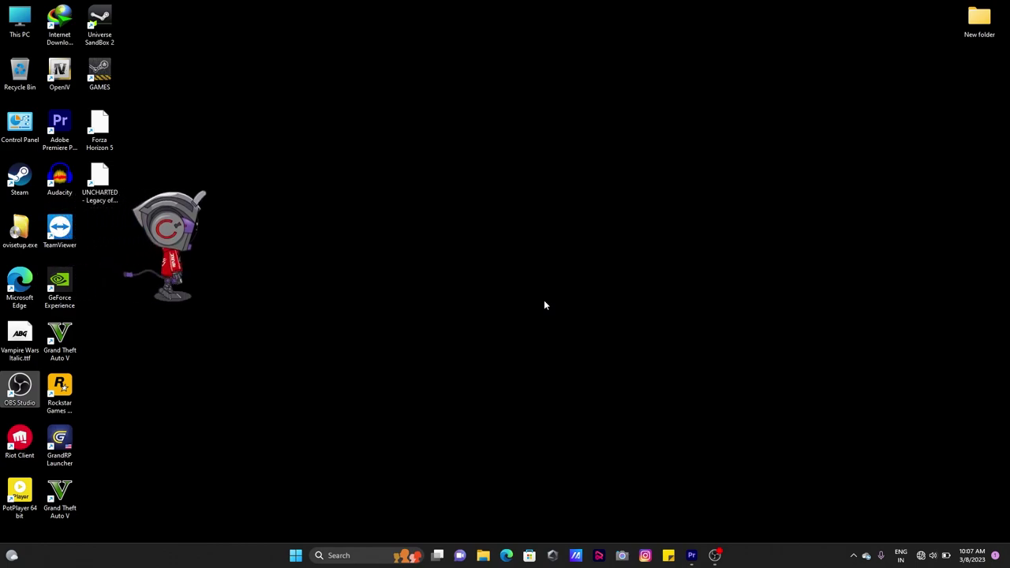
{"action": "left_click", "coordinate": [208, 254]}
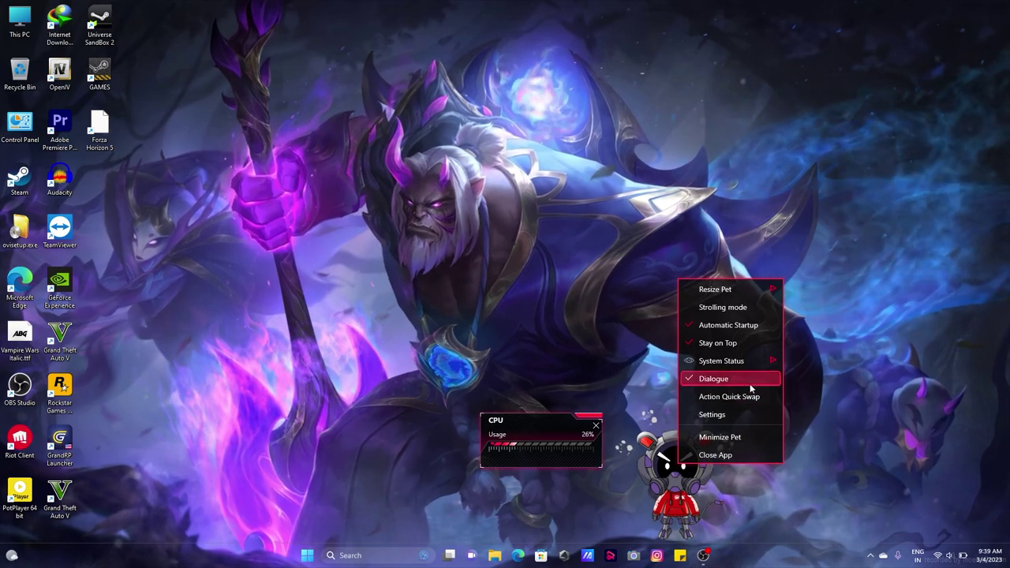
Step: Turn off the computer's Wi-Fi to test the desktop pet's dialogue reaction
{"action": "left_click", "coordinate": [947, 555]}
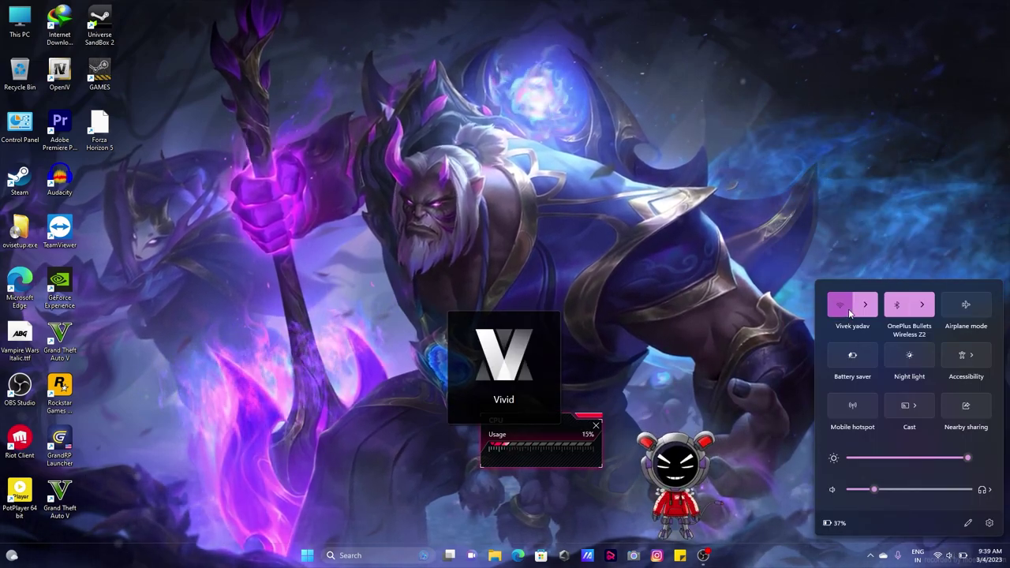
{"action": "left_click", "coordinate": [851, 313]}
{"action": "left_click", "coordinate": [752, 331]}
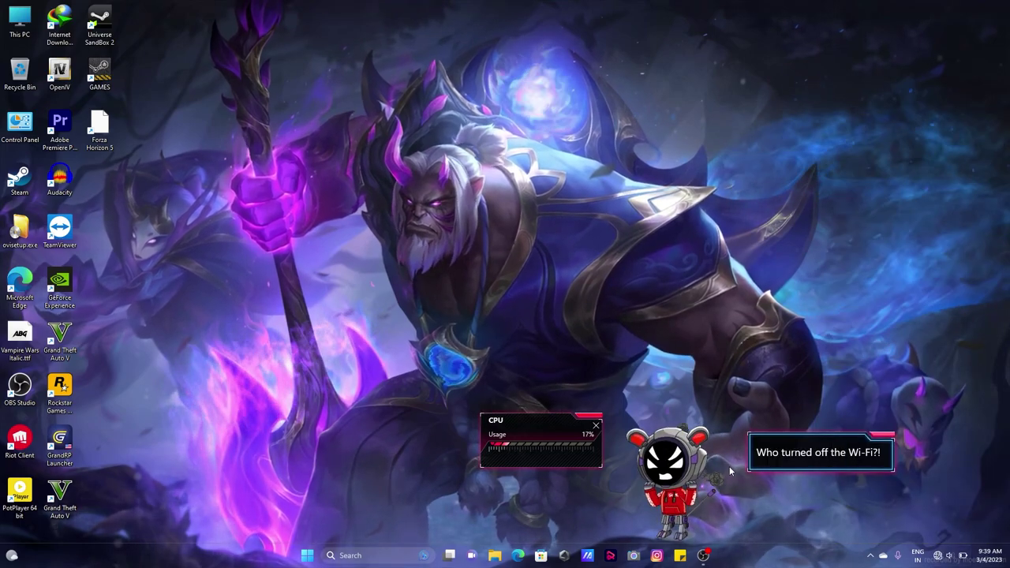
Step: Close the CPU status widget and turn the computer's Wi-Fi back on
{"action": "left_click", "coordinate": [597, 425]}
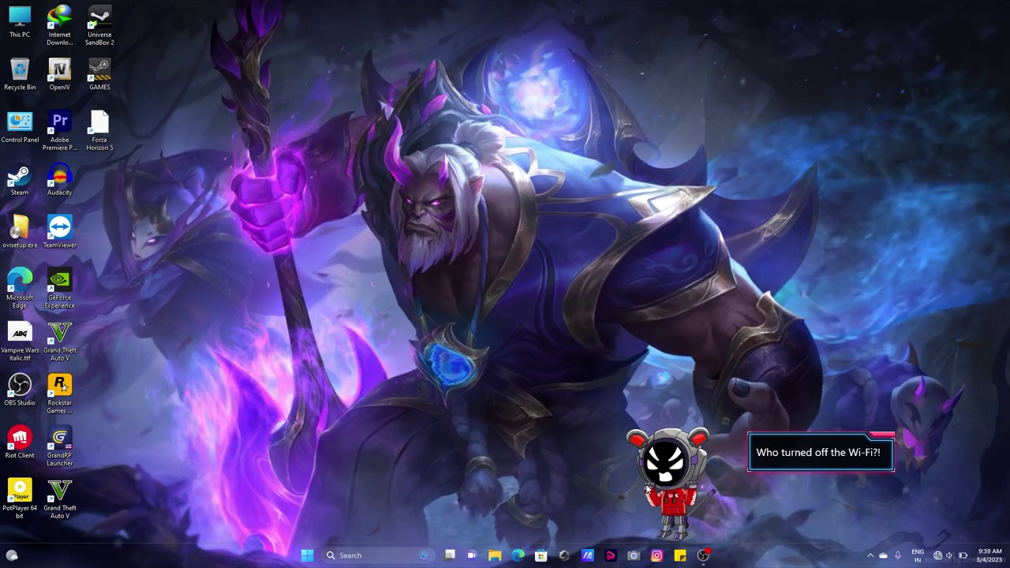
{"action": "left_click", "coordinate": [937, 556]}
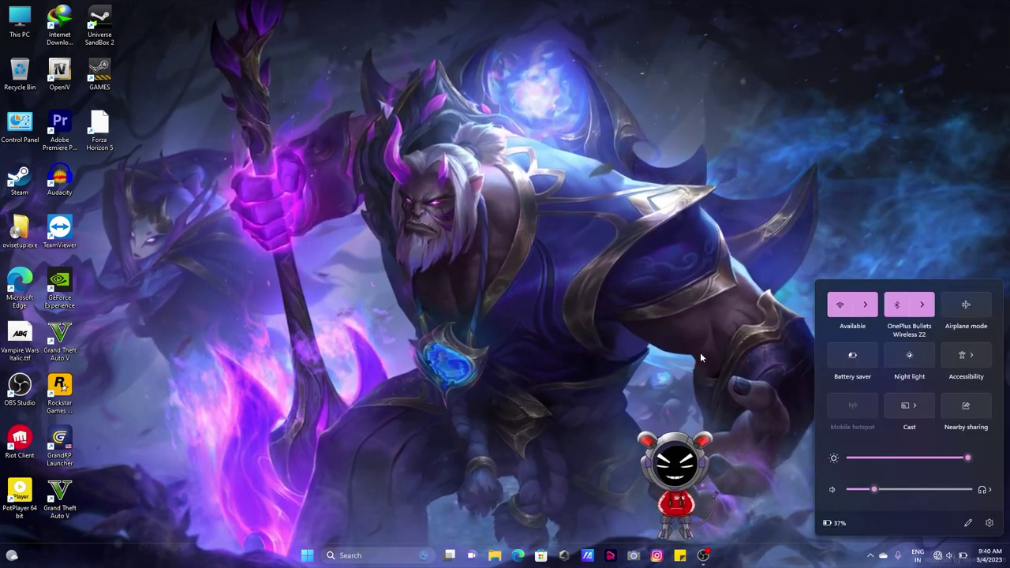
{"action": "left_click", "coordinate": [642, 375]}
Step: Show Action Quick Swap for the desktop pet and assign the Rage action to the third slot
{"action": "right_click", "coordinate": [652, 478]}
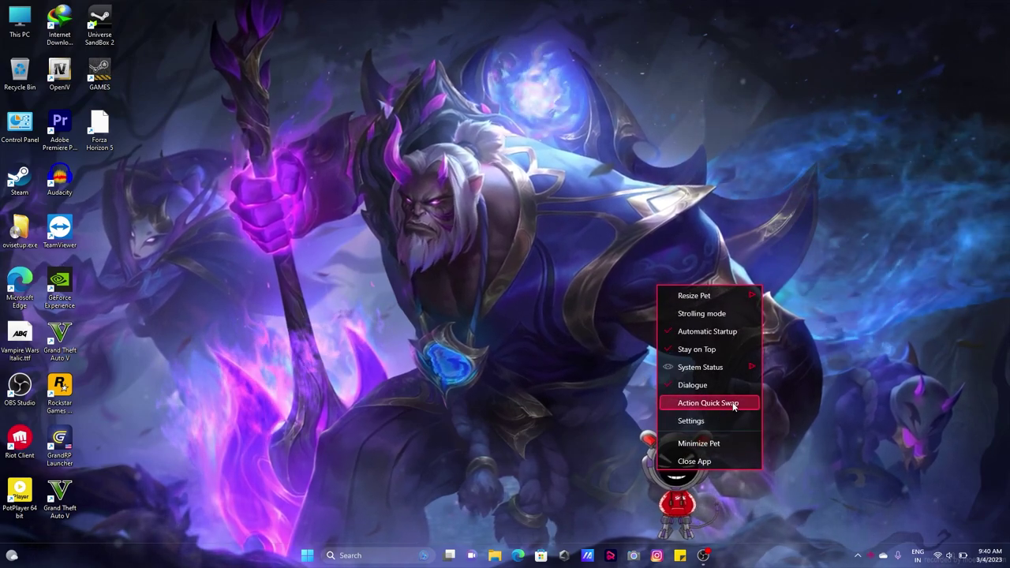
{"action": "left_click", "coordinate": [733, 404]}
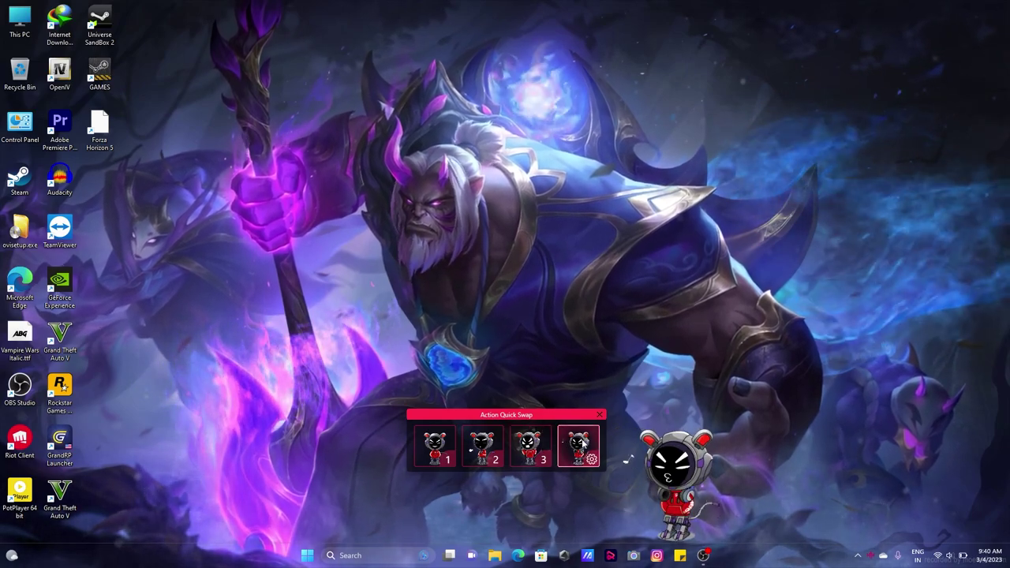
{"action": "left_click", "coordinate": [544, 460]}
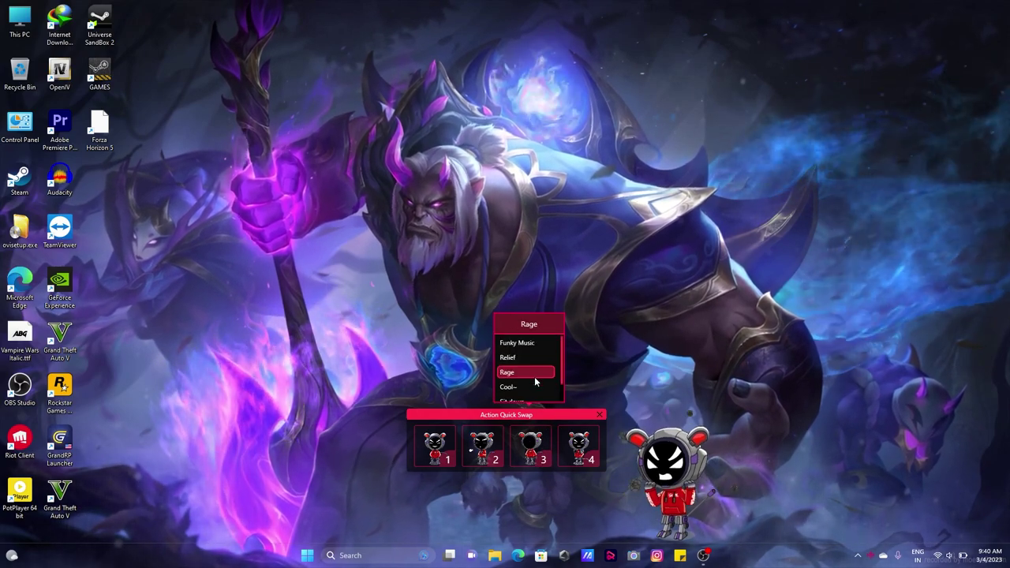
{"action": "left_click", "coordinate": [534, 376]}
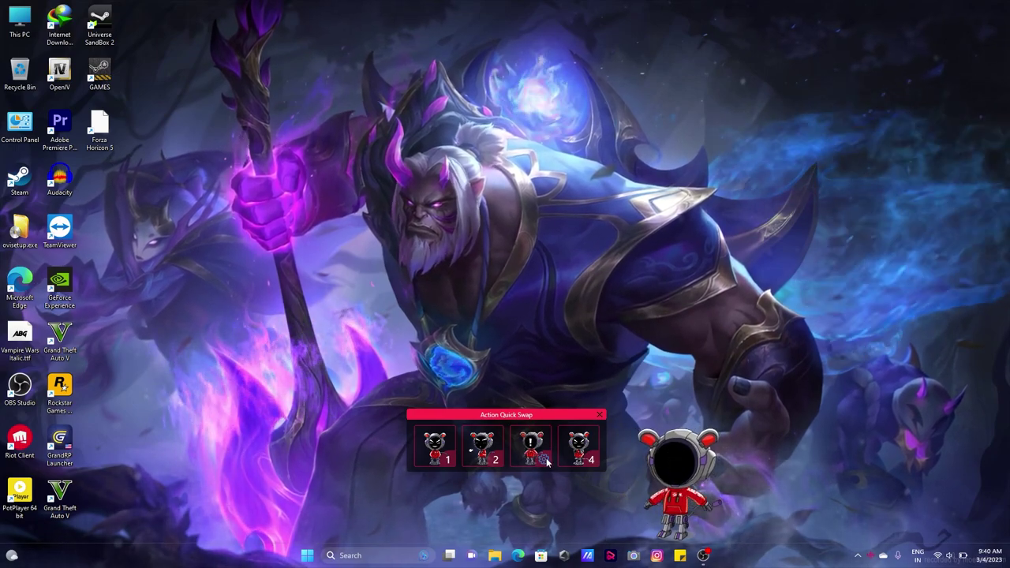
Step: Try the Relief action and the Funky Music action in the third quick swap slot
{"action": "left_click", "coordinate": [544, 460]}
{"action": "left_click", "coordinate": [534, 359]}
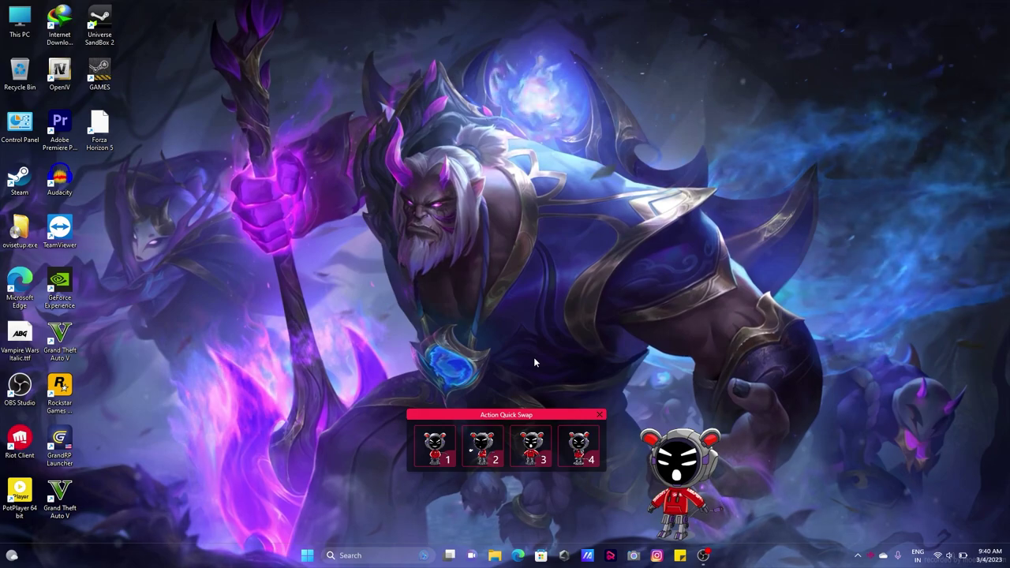
{"action": "left_click", "coordinate": [544, 460]}
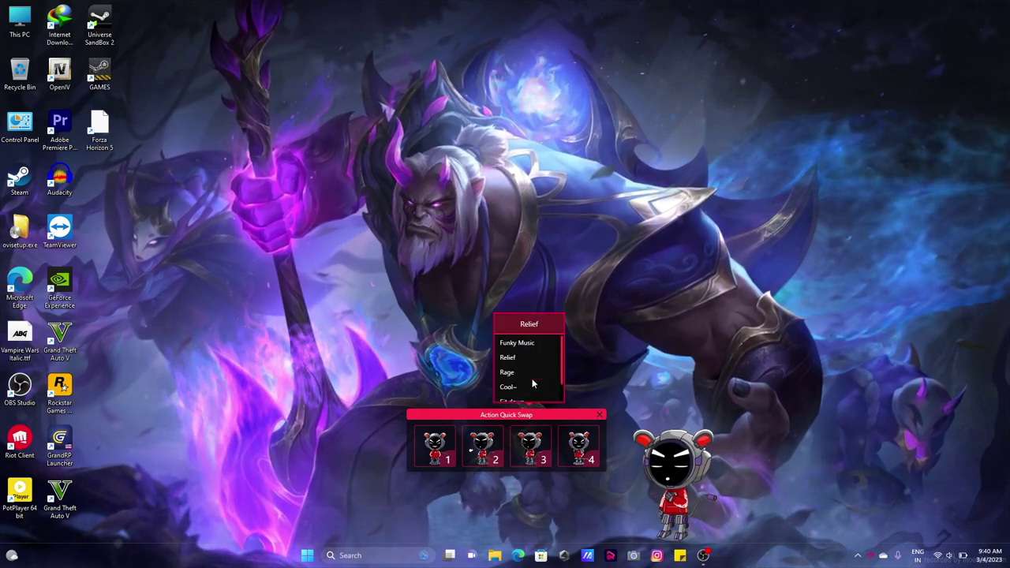
{"action": "left_click", "coordinate": [528, 344]}
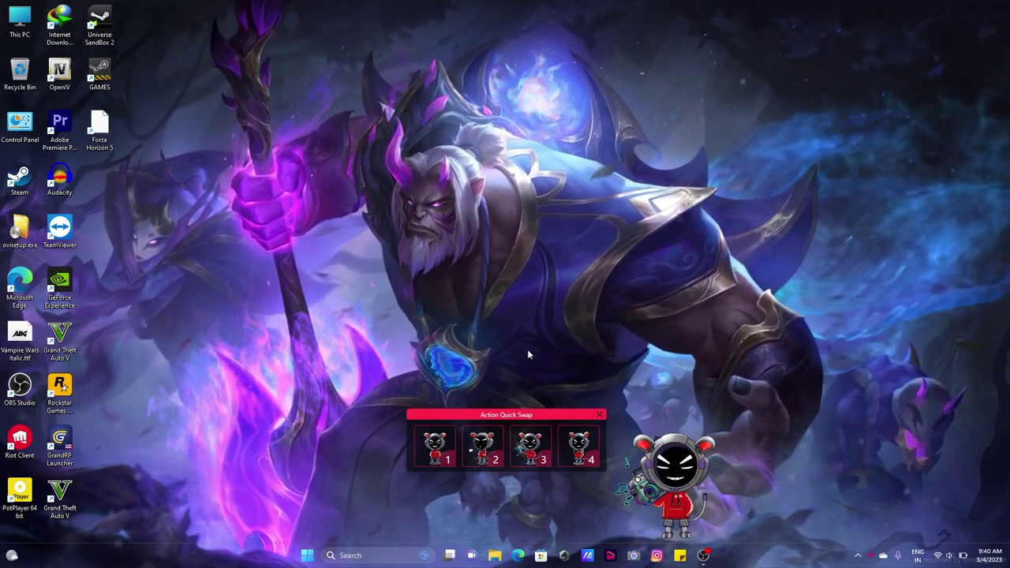
Step: Assign the Cool~ action to the third quick swap slot
{"action": "left_click", "coordinate": [546, 460]}
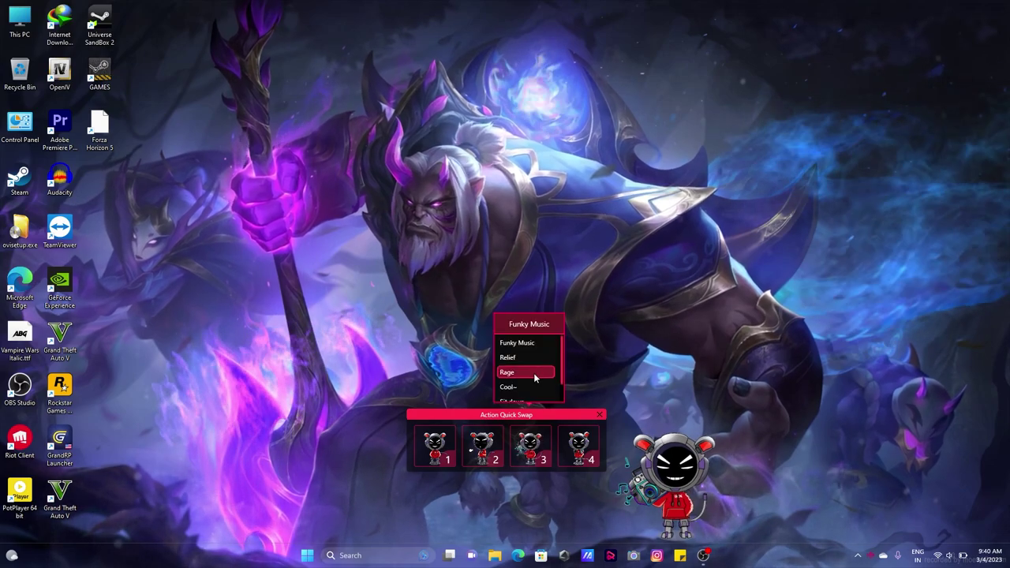
{"action": "scroll", "coordinate": [533, 373], "scroll_direction": "down", "scroll_amount": 1}
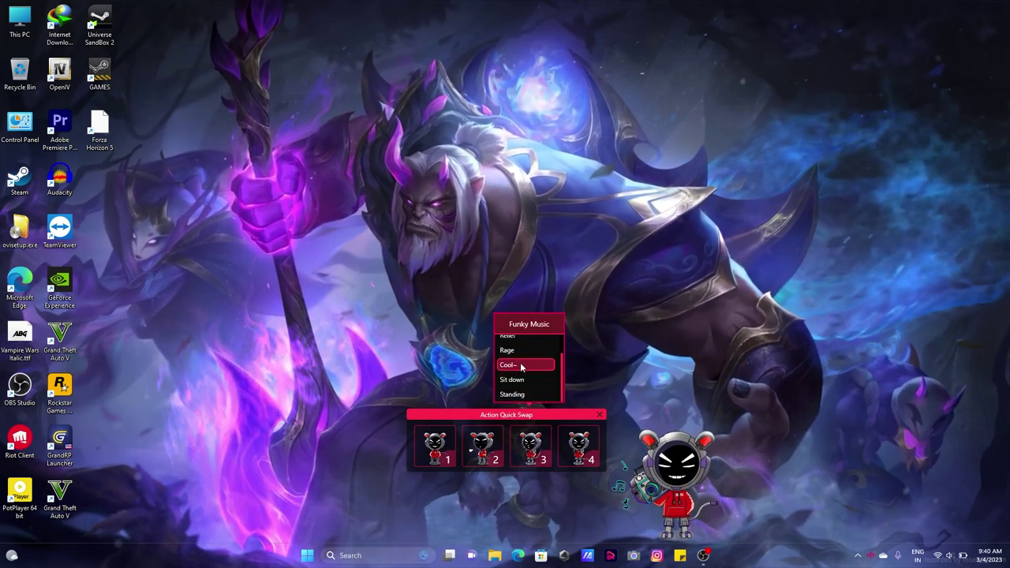
{"action": "left_click", "coordinate": [523, 367]}
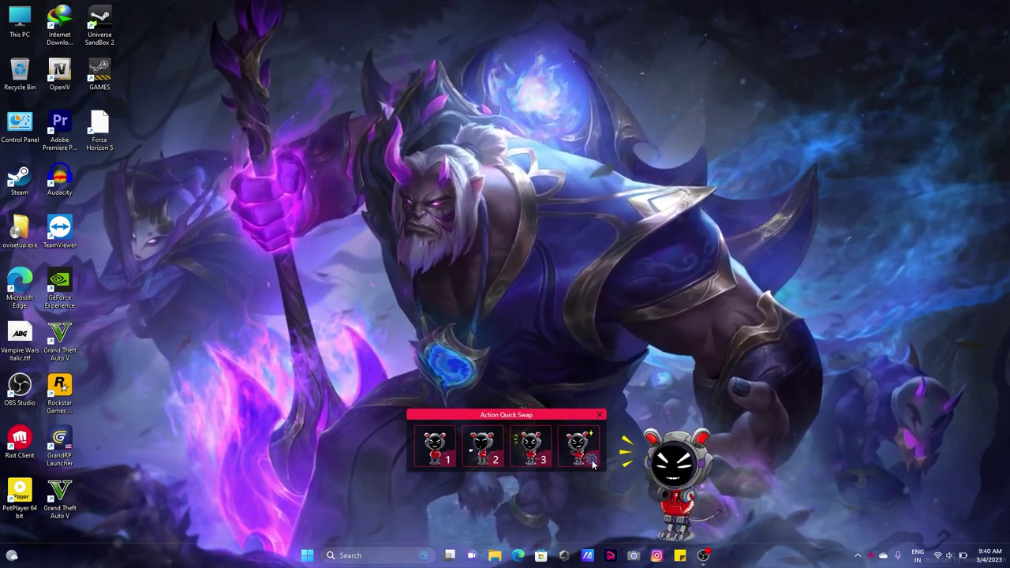
Step: Look through the actions available for the fourth and first quick swap slots, then close Action Quick Swap
{"action": "left_click", "coordinate": [591, 459]}
{"action": "scroll", "coordinate": [581, 371], "scroll_direction": "down", "scroll_amount": 1}
{"action": "scroll", "coordinate": [580, 368], "scroll_direction": "up", "scroll_amount": 1}
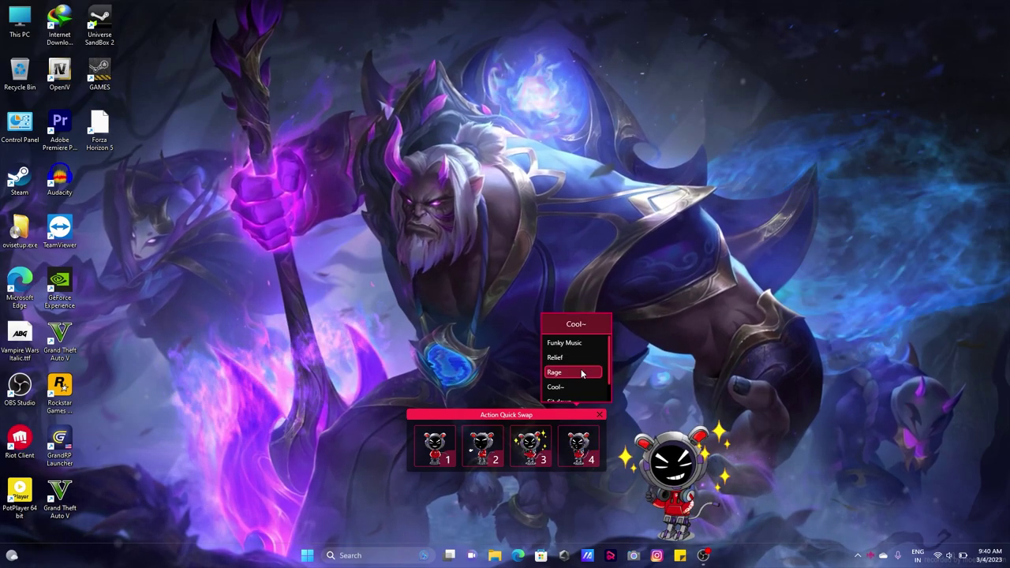
{"action": "scroll", "coordinate": [581, 368], "scroll_direction": "down", "scroll_amount": 1}
{"action": "scroll", "coordinate": [580, 368], "scroll_direction": "up", "scroll_amount": 1}
{"action": "scroll", "coordinate": [581, 368], "scroll_direction": "down", "scroll_amount": 1}
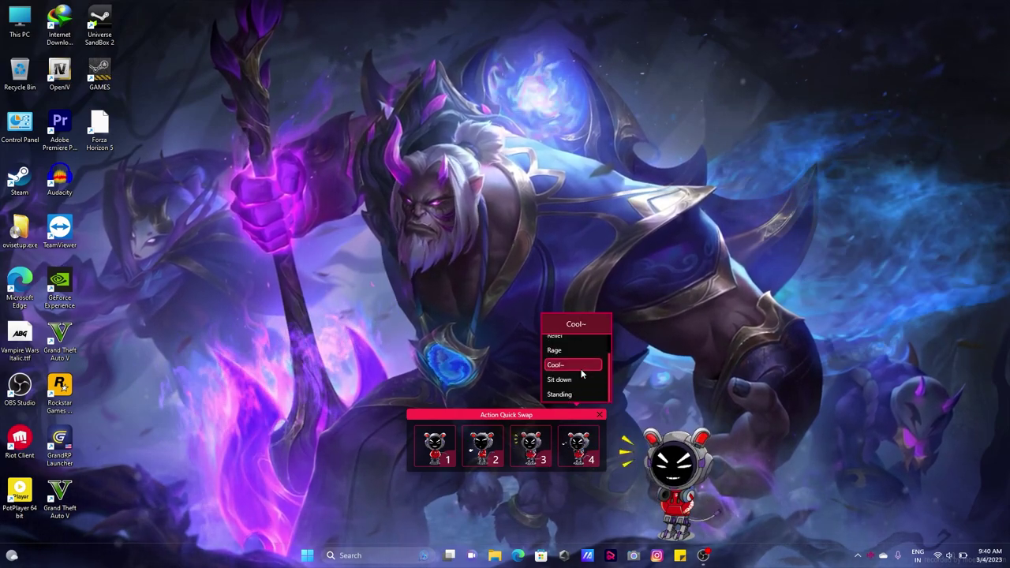
{"action": "left_click", "coordinate": [446, 460]}
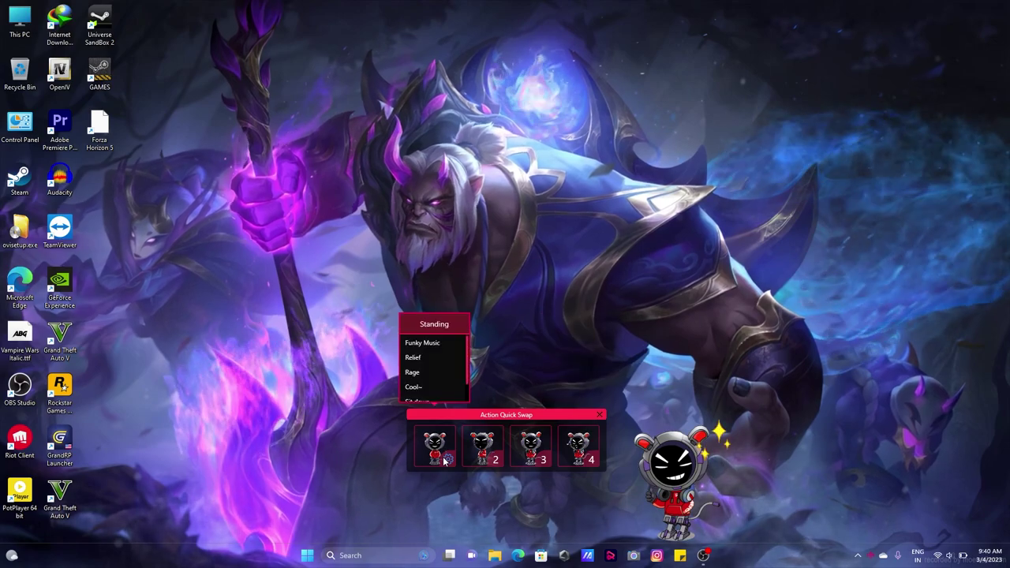
{"action": "left_click", "coordinate": [483, 445]}
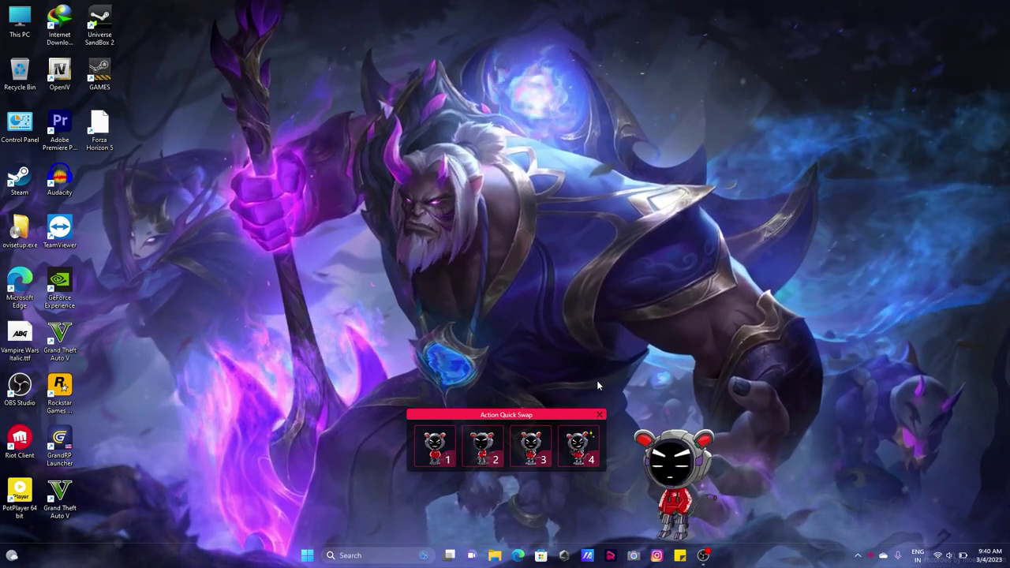
{"action": "left_click", "coordinate": [600, 414]}
Step: Open the desktop pet's settings and try out the Opacity slider, leaving it at 100
{"action": "right_click", "coordinate": [667, 451]}
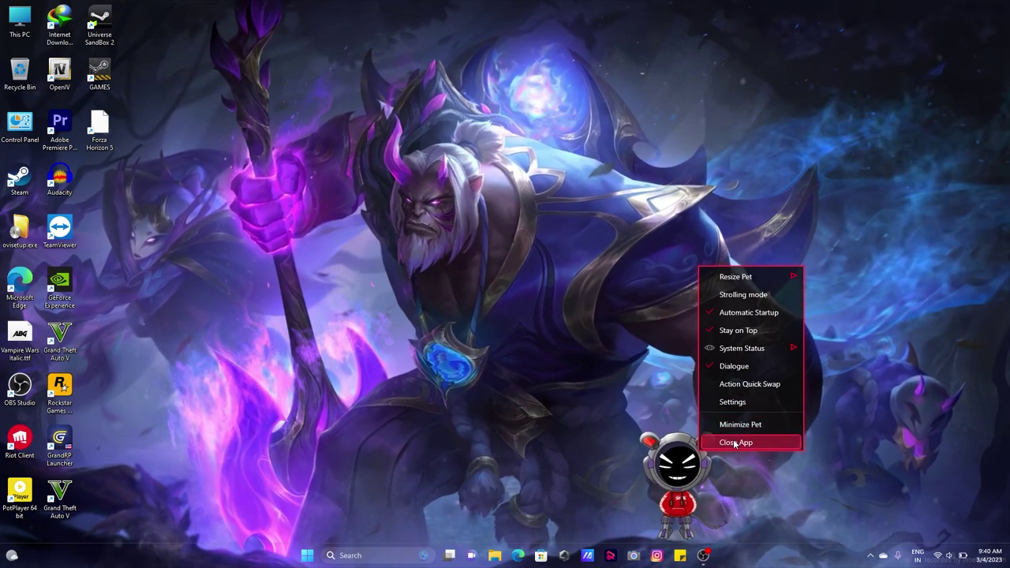
{"action": "left_click", "coordinate": [731, 402]}
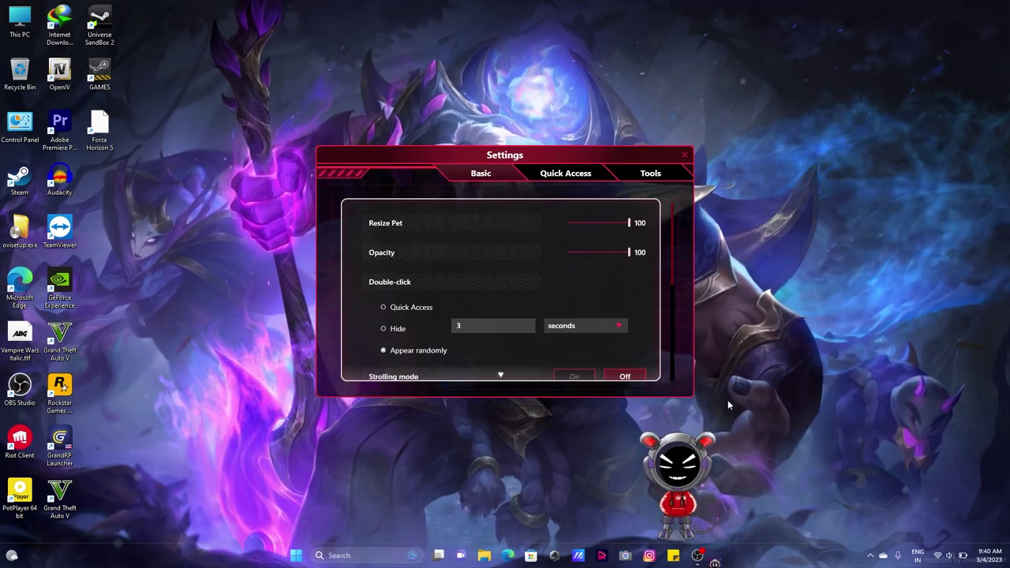
{"action": "left_click", "coordinate": [629, 253]}
{"action": "mouse_move", "coordinate": [629, 255]}
{"action": "left_mouse_down"}
{"action": "mouse_move", "coordinate": [557, 256]}
{"action": "mouse_move", "coordinate": [550, 265]}
{"action": "mouse_move", "coordinate": [626, 264]}
{"action": "left_mouse_up"}
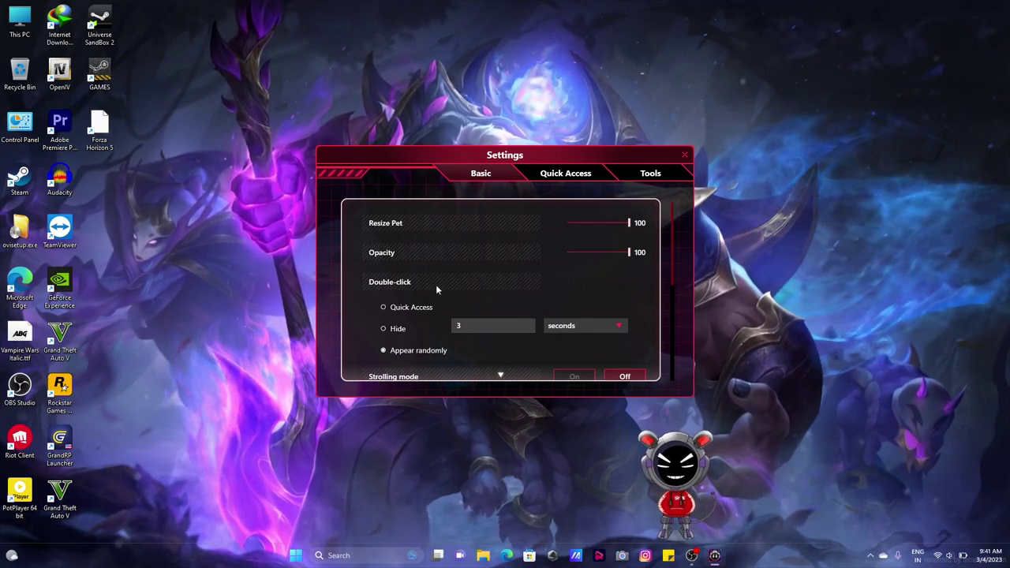
Step: Review the Basic settings, from the Double-click behaviours through Strolling mode, Dialogue and Stay on Top to Automatic Startup
{"action": "scroll", "coordinate": [388, 285], "scroll_direction": "down", "scroll_amount": 3}
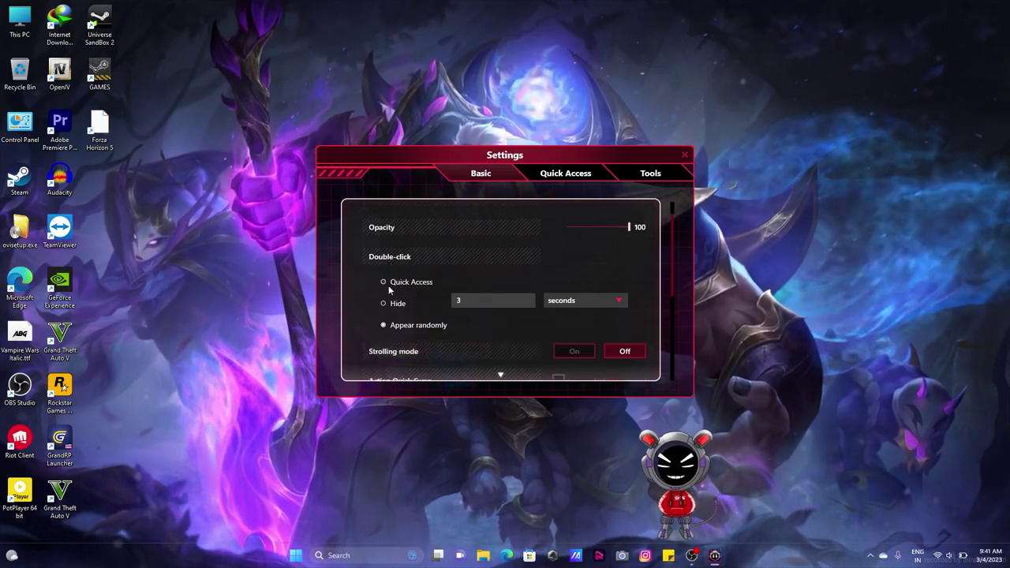
{"action": "scroll", "coordinate": [388, 285], "scroll_direction": "up", "scroll_amount": 1}
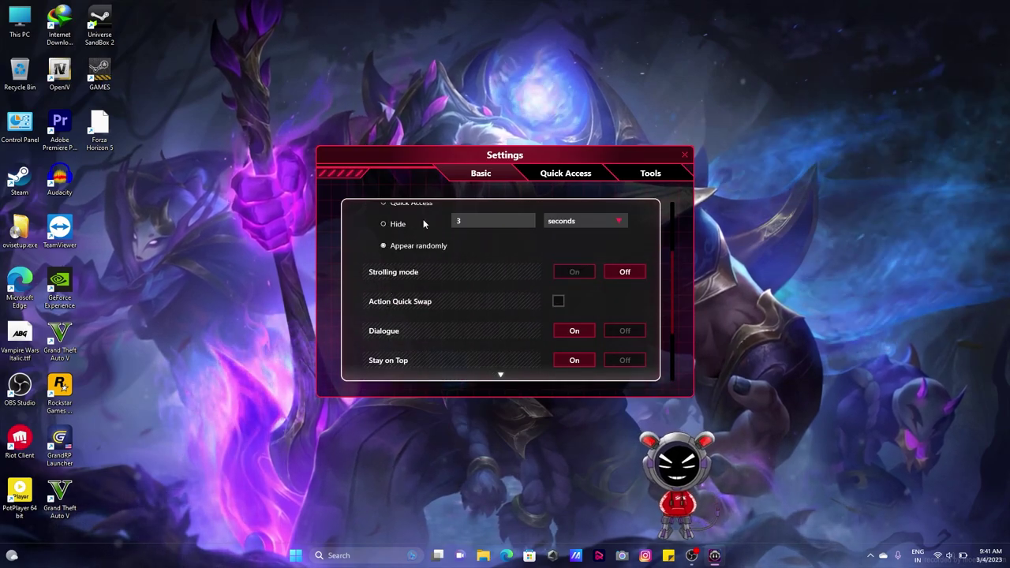
{"action": "scroll", "coordinate": [390, 291], "scroll_direction": "up", "scroll_amount": 2}
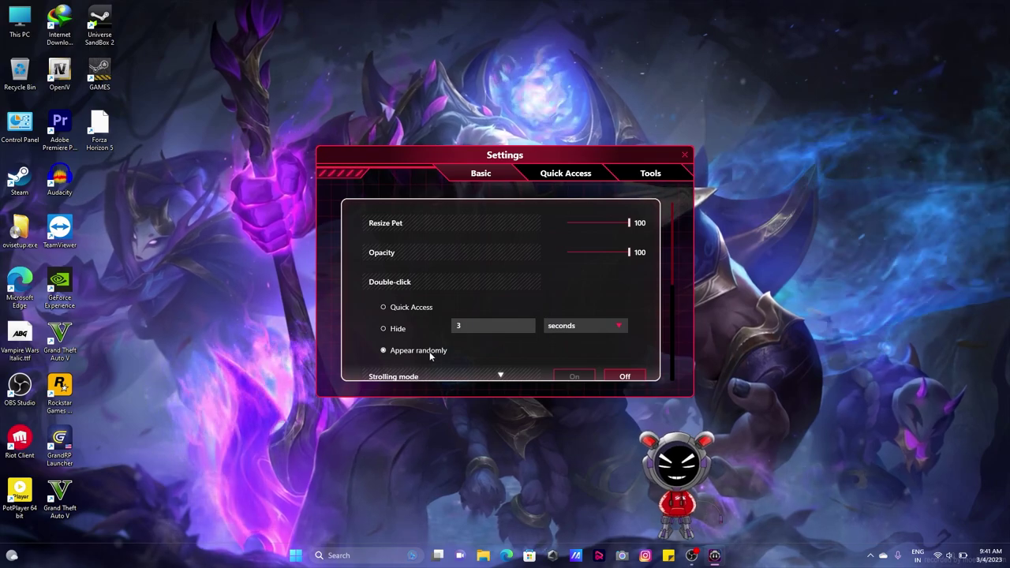
{"action": "scroll", "coordinate": [430, 355], "scroll_direction": "down", "scroll_amount": 5}
{"action": "scroll", "coordinate": [430, 355], "scroll_direction": "up", "scroll_amount": 3}
{"action": "scroll", "coordinate": [430, 355], "scroll_direction": "down", "scroll_amount": 1}
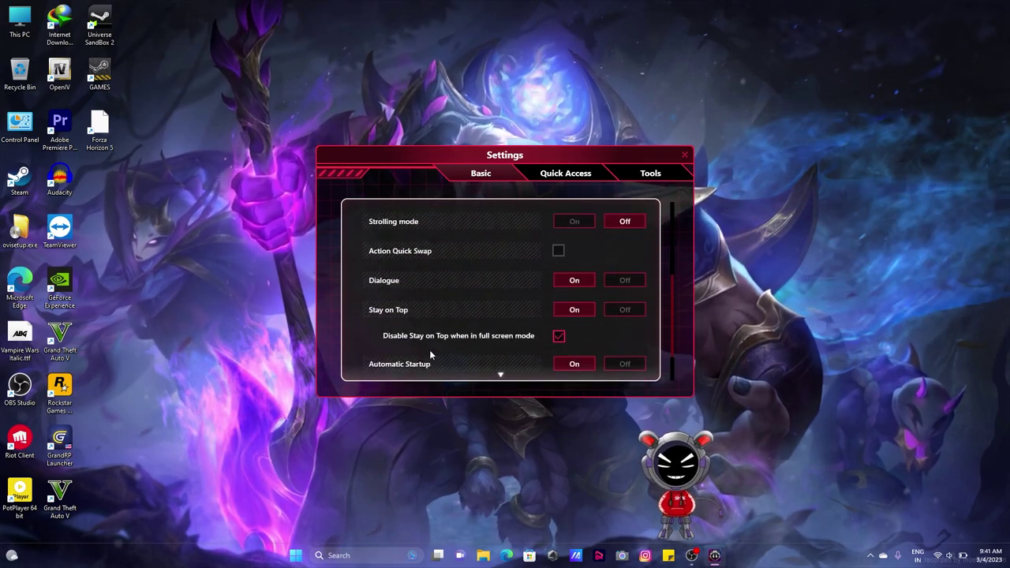
Step: Try Strolling mode on, switch it back off, and review the remaining Basic settings down to Check for Updates and Version
{"action": "scroll", "coordinate": [430, 355], "scroll_direction": "up", "scroll_amount": 1}
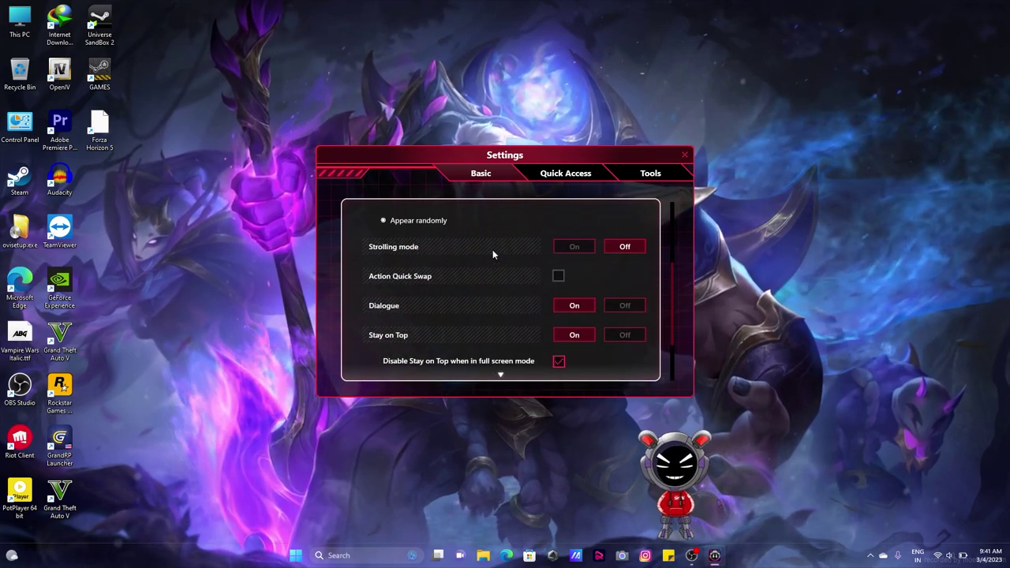
{"action": "left_click", "coordinate": [592, 247]}
{"action": "left_click", "coordinate": [616, 248]}
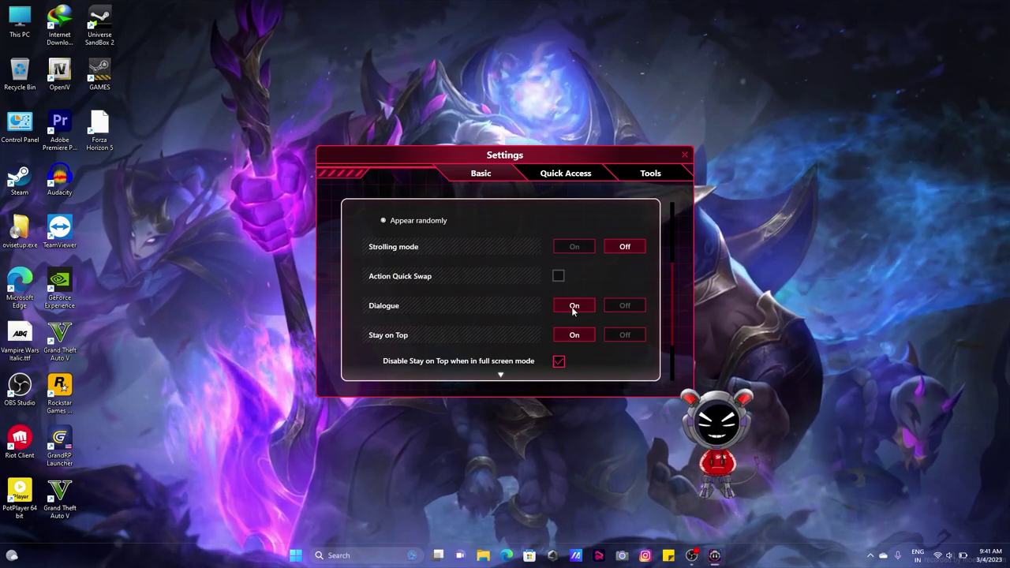
{"action": "scroll", "coordinate": [487, 335], "scroll_direction": "down", "scroll_amount": 2}
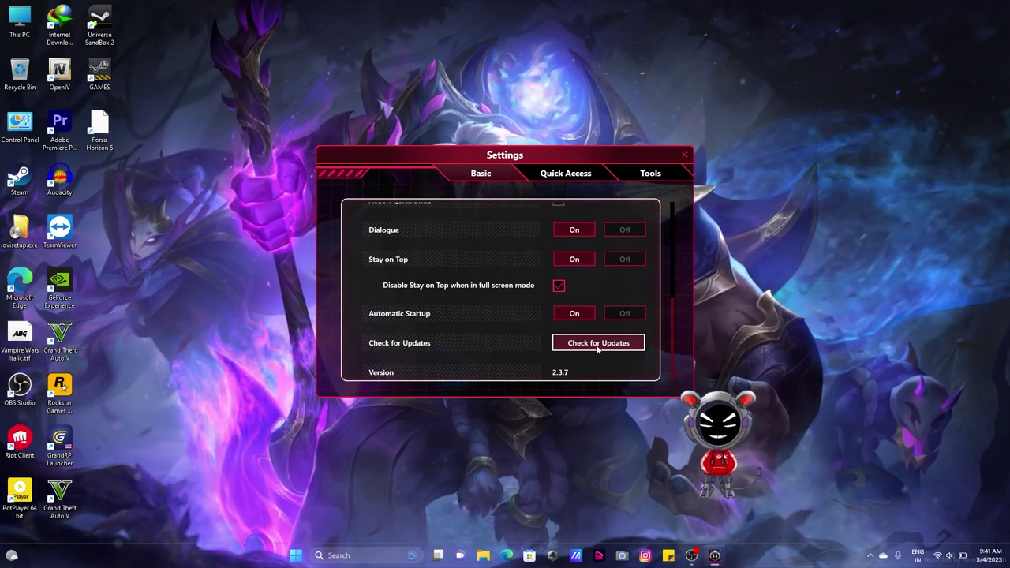
Step: Add Opacity to the Quick Access display options so it appears in the pet's context menu
{"action": "left_click", "coordinate": [568, 173]}
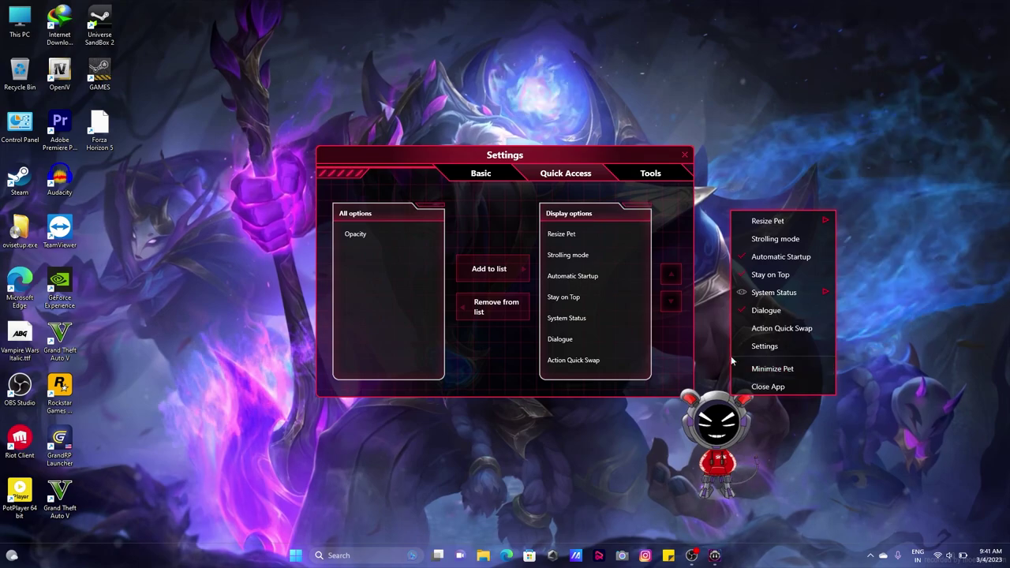
{"action": "left_click", "coordinate": [665, 339]}
{"action": "left_click", "coordinate": [375, 230]}
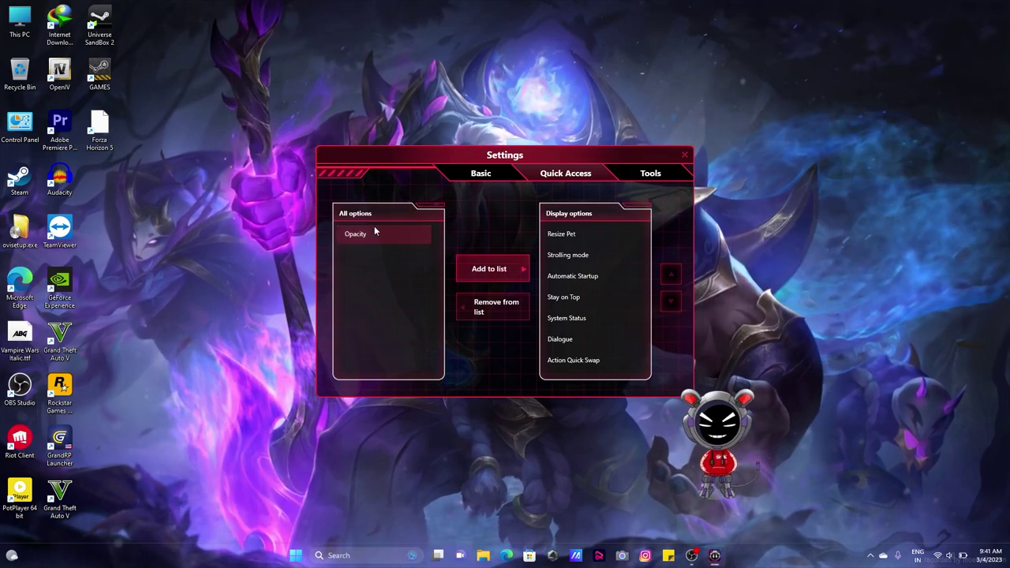
{"action": "left_click", "coordinate": [489, 269]}
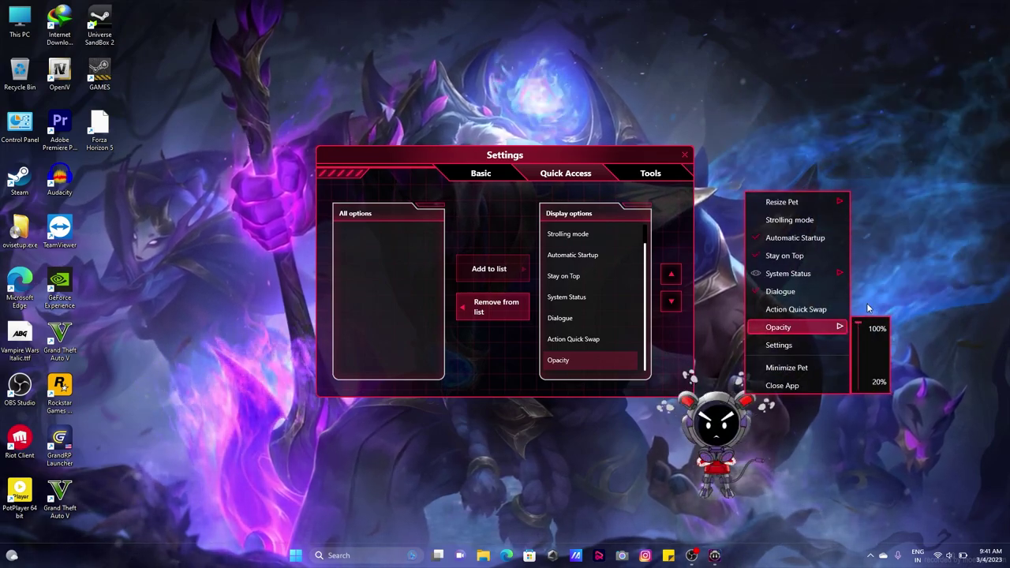
Step: Enable the CPU, Memory, Storage and Network widgets under System Status in the pet's Tools settings
{"action": "left_click", "coordinate": [645, 174]}
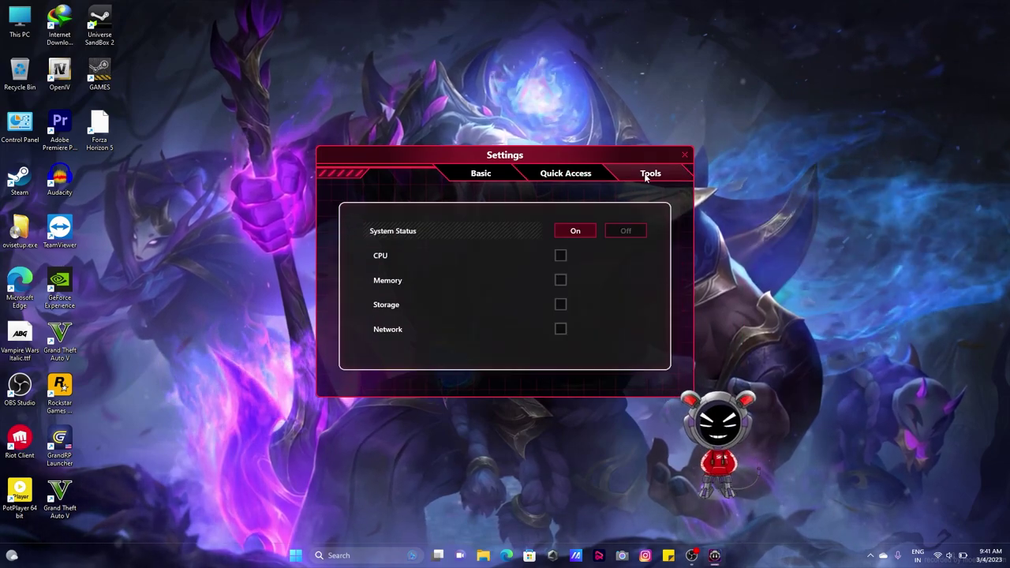
{"action": "left_click", "coordinate": [562, 257]}
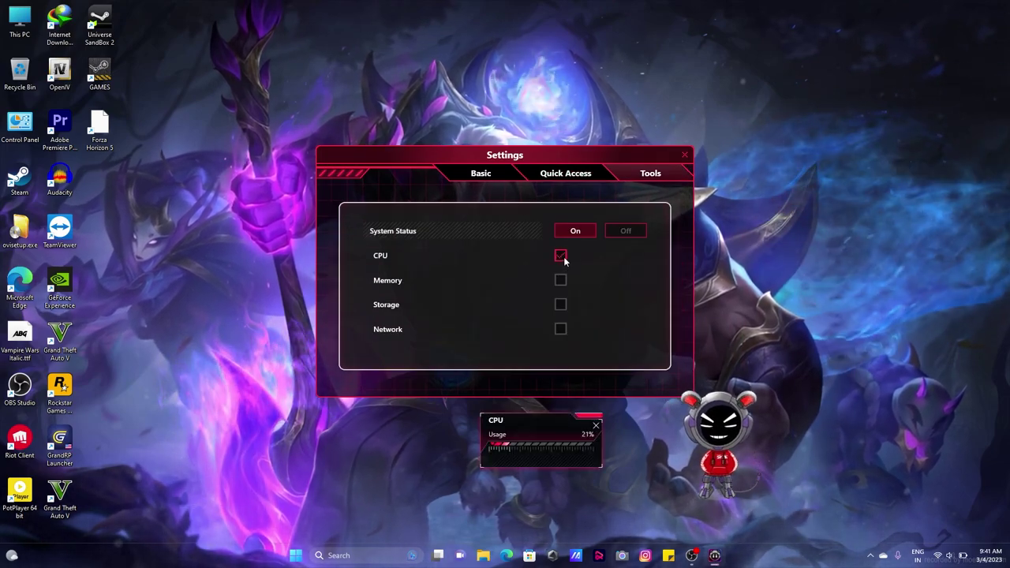
{"action": "left_click", "coordinate": [561, 281]}
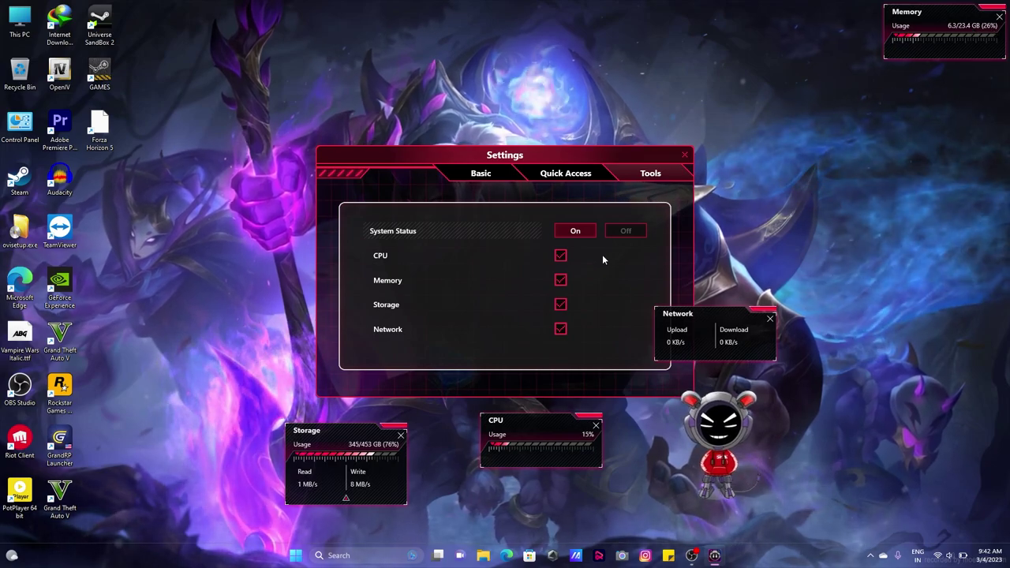
Step: Disable the CPU, Memory, Storage and Network widgets, and try the CPU widget on and off once more
{"action": "left_click", "coordinate": [560, 258]}
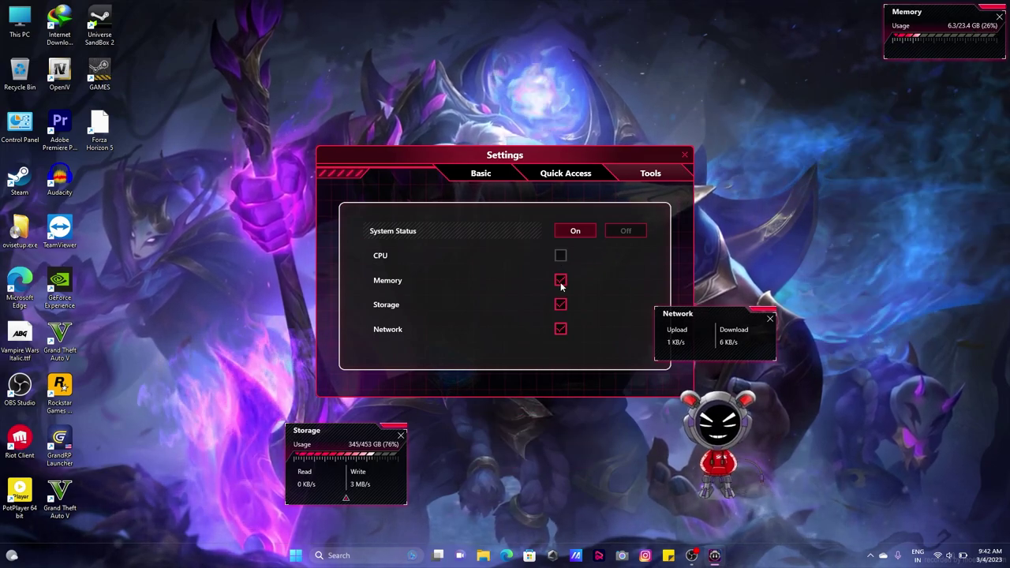
{"action": "left_click", "coordinate": [560, 282]}
{"action": "left_click", "coordinate": [561, 305]}
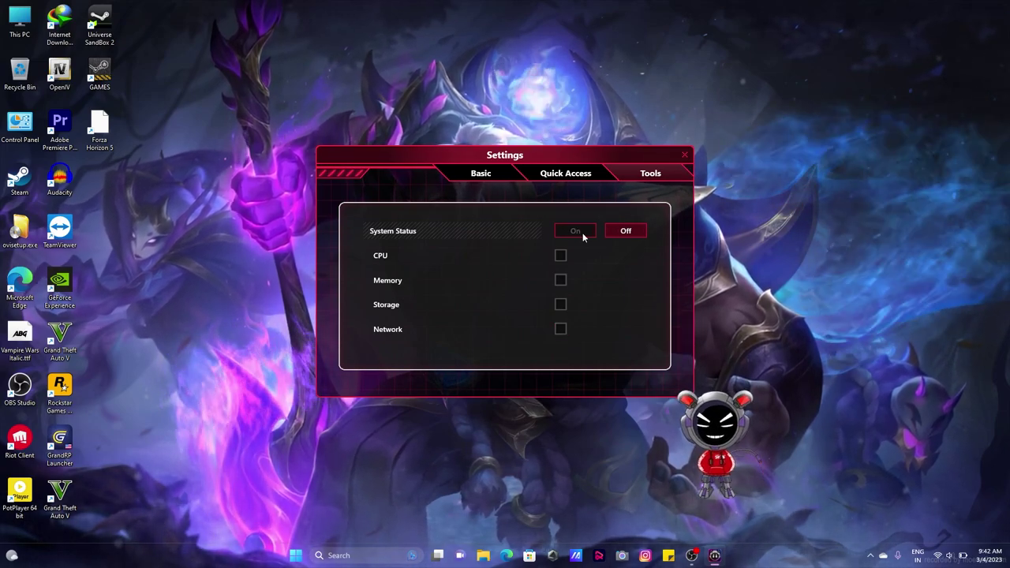
{"action": "left_click", "coordinate": [560, 257]}
{"action": "left_click", "coordinate": [560, 258]}
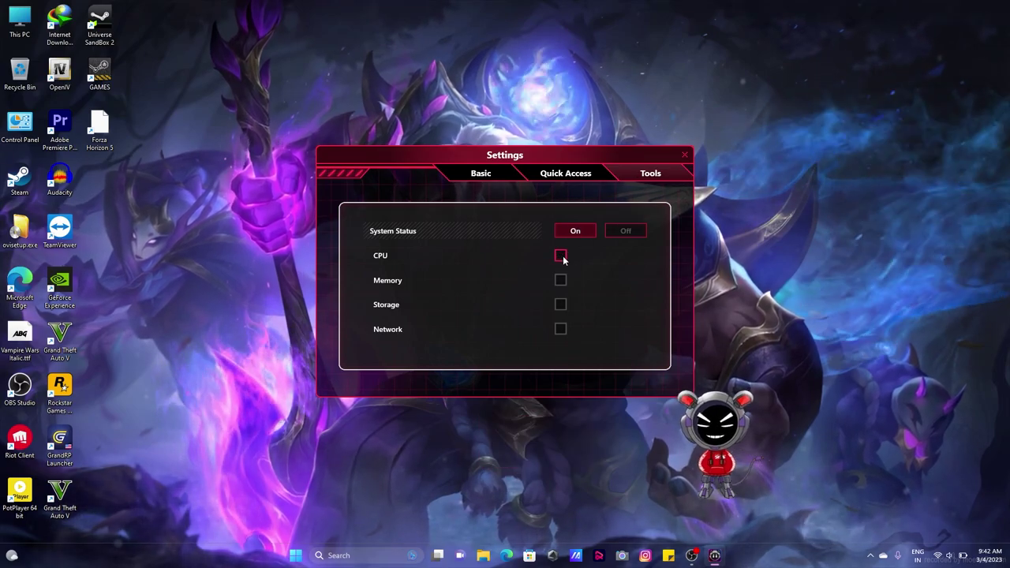
Step: Revisit the Quick Access and Basic settings, close Settings, and move the pet to the lower-right corner of the desktop
{"action": "left_click", "coordinate": [593, 178]}
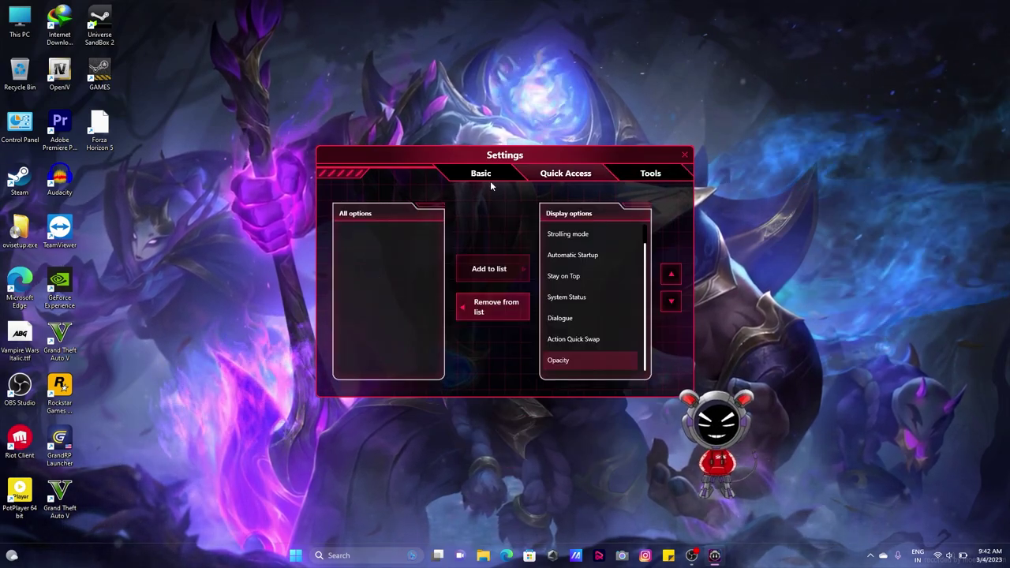
{"action": "left_click", "coordinate": [478, 181]}
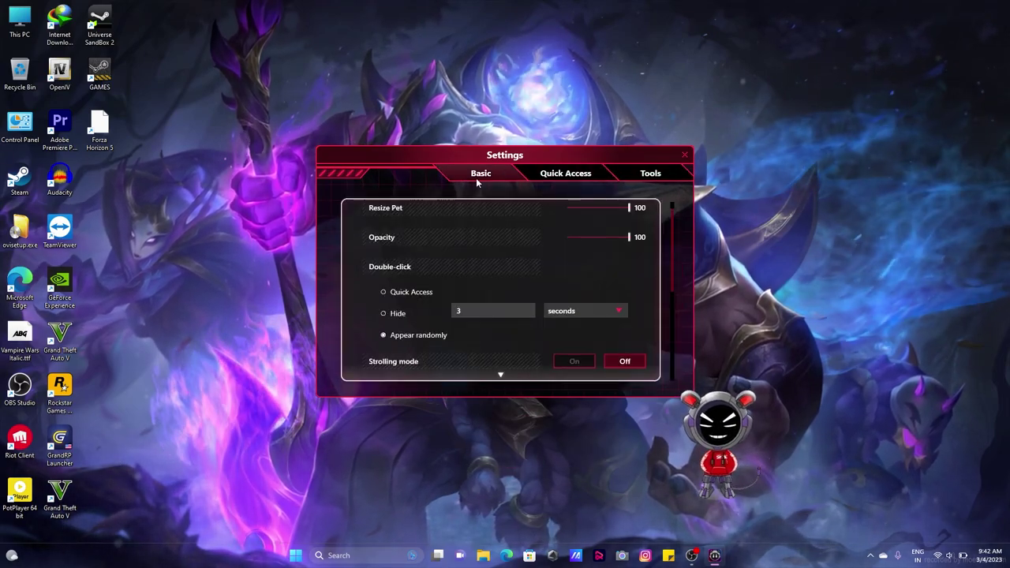
{"action": "left_click", "coordinate": [685, 155]}
{"action": "left_click_drag", "start_coordinate": [833, 256], "coordinate": [947, 491]}
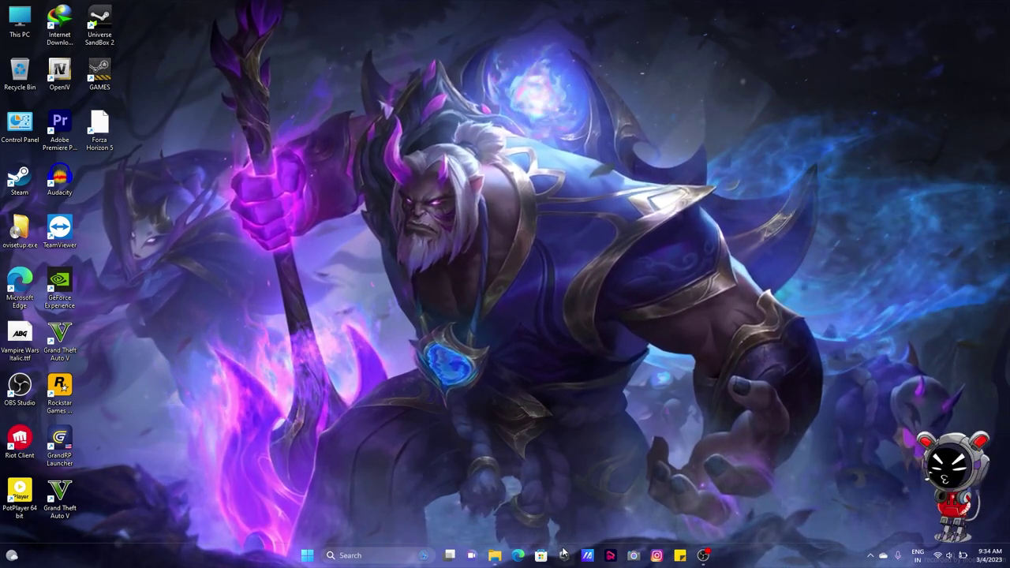
Step: Open Armoury Crate and check for updates in the Update Center of its settings
{"action": "left_click", "coordinate": [564, 557]}
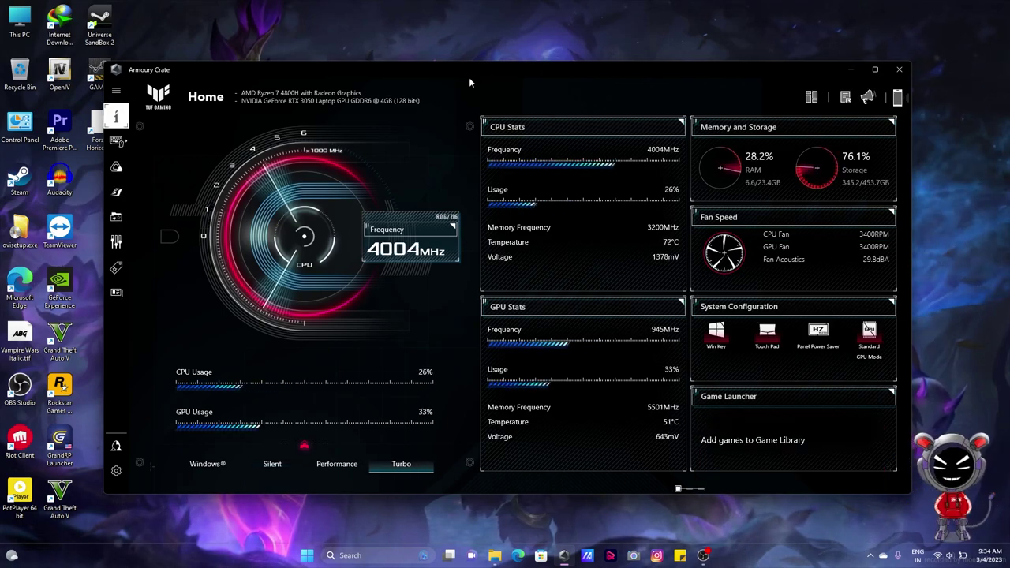
{"action": "left_click_drag", "start_coordinate": [470, 77], "coordinate": [487, 73]}
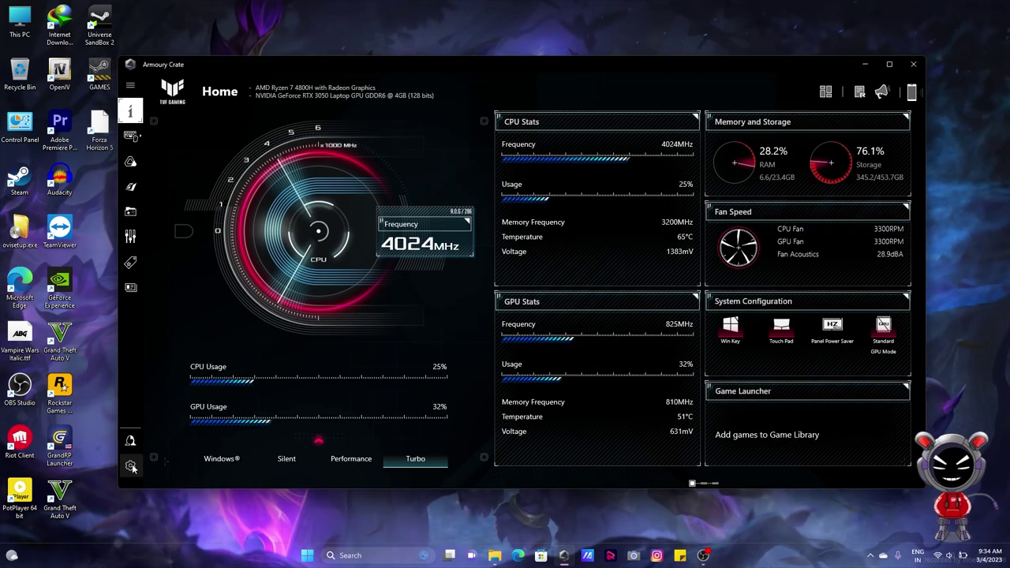
{"action": "left_click", "coordinate": [131, 465]}
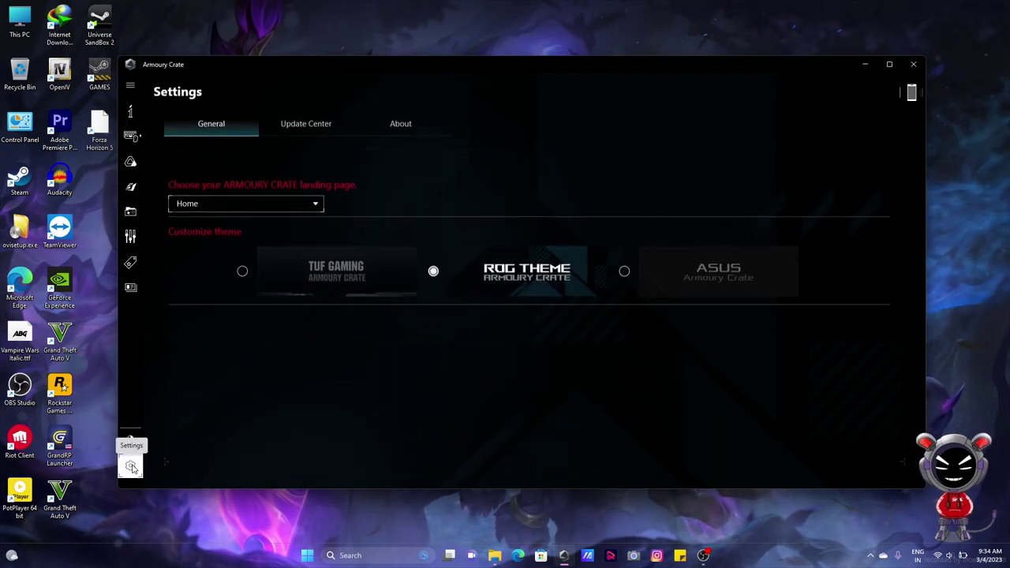
{"action": "left_click", "coordinate": [302, 126]}
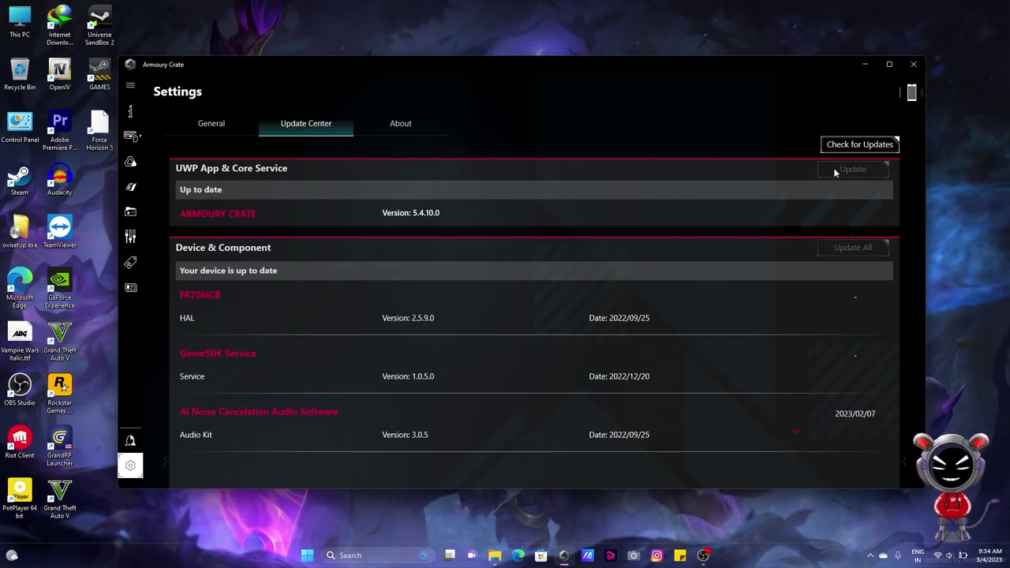
{"action": "left_click", "coordinate": [852, 146]}
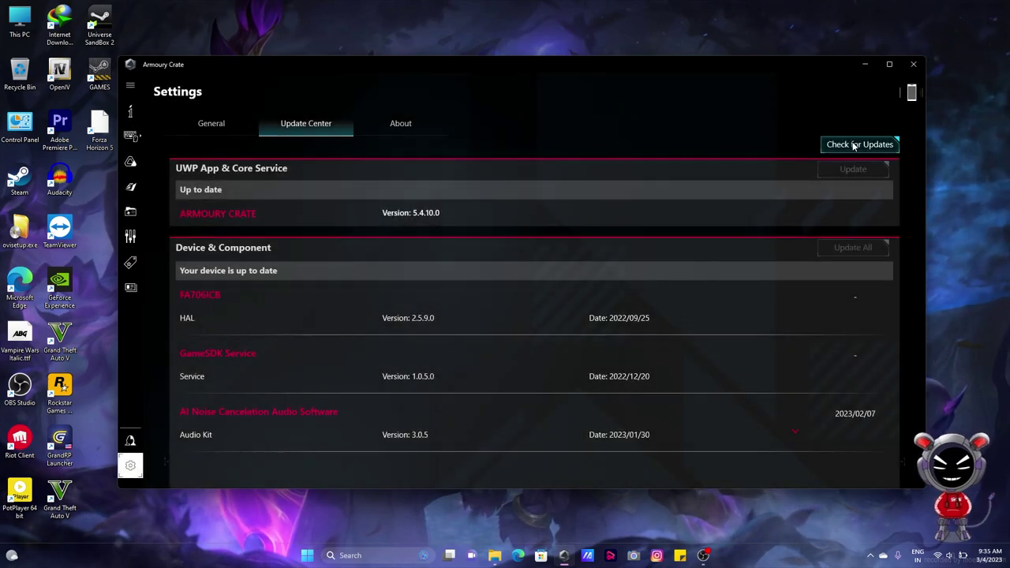
Step: Review the Device & Component list and expand the AI Noise Cancelation Audio Software entry to see its components
{"action": "scroll", "coordinate": [740, 373], "scroll_direction": "down", "scroll_amount": 1}
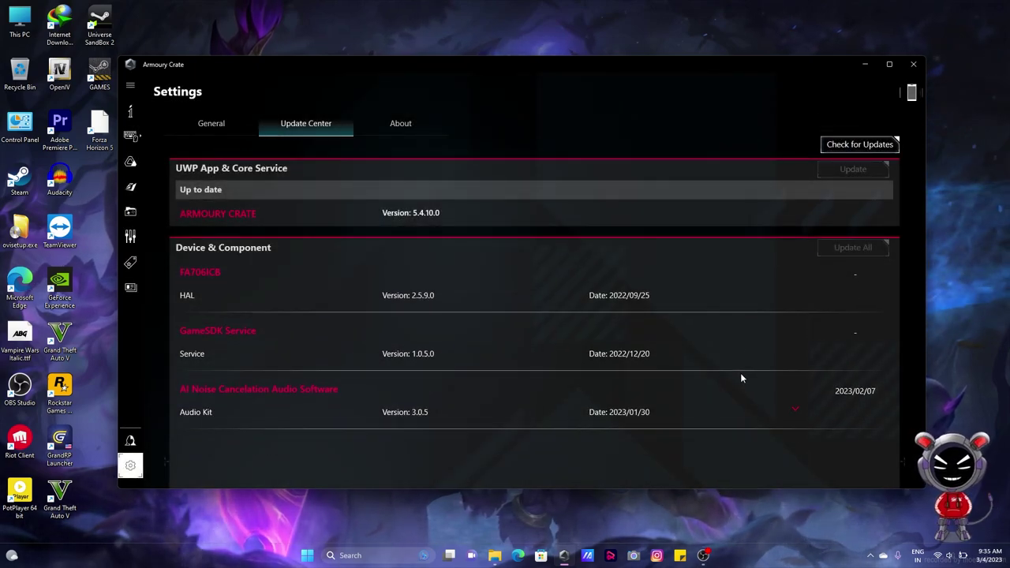
{"action": "scroll", "coordinate": [786, 426], "scroll_direction": "up", "scroll_amount": 1}
{"action": "left_click", "coordinate": [799, 428]}
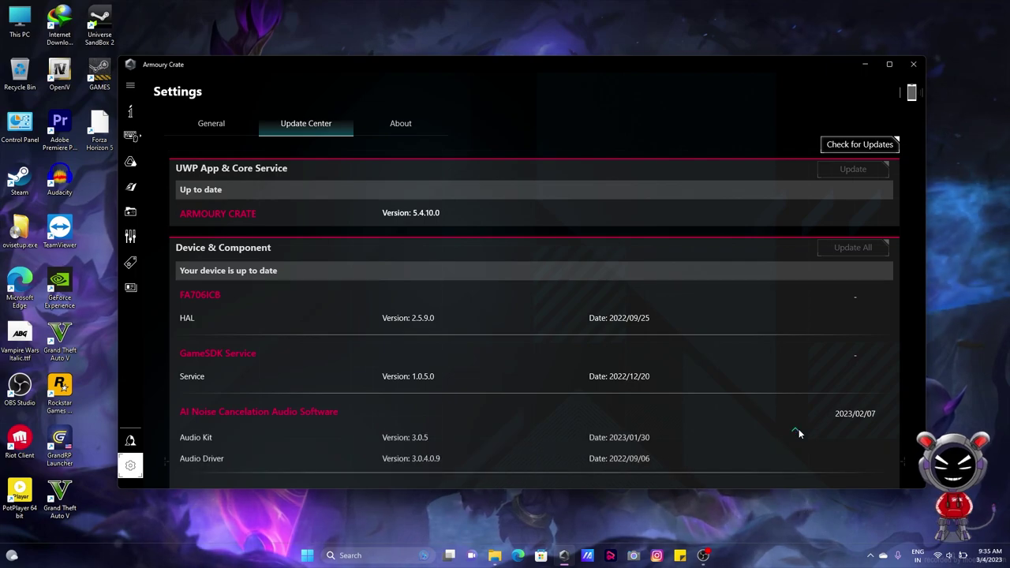
{"action": "scroll", "coordinate": [799, 429], "scroll_direction": "down", "scroll_amount": 1}
{"action": "scroll", "coordinate": [799, 433], "scroll_direction": "up", "scroll_amount": 1}
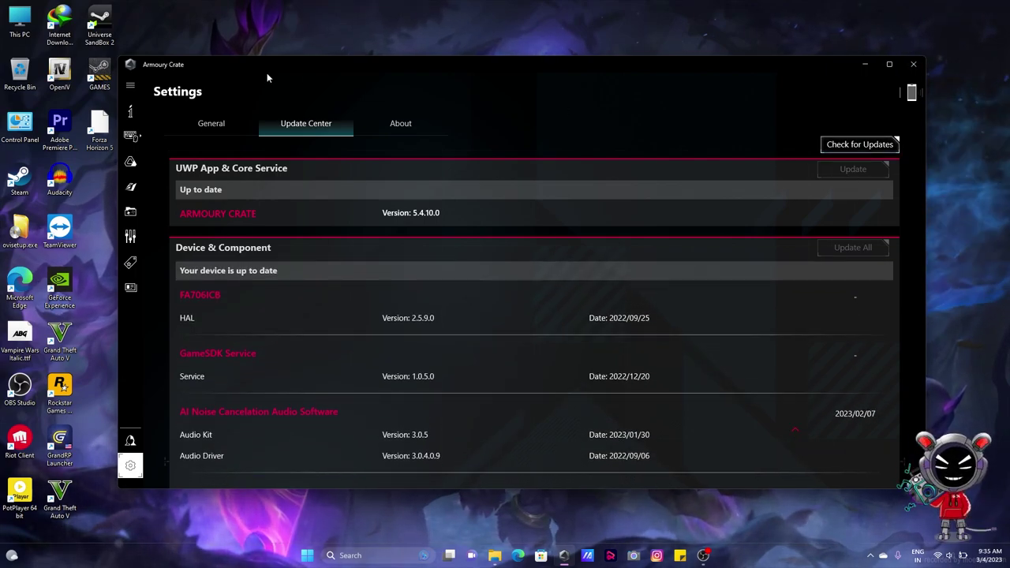
Step: Find Virtual Pet among the Recommended apps of Armoury Crate's Featured section and launch it
{"action": "left_click", "coordinate": [130, 265]}
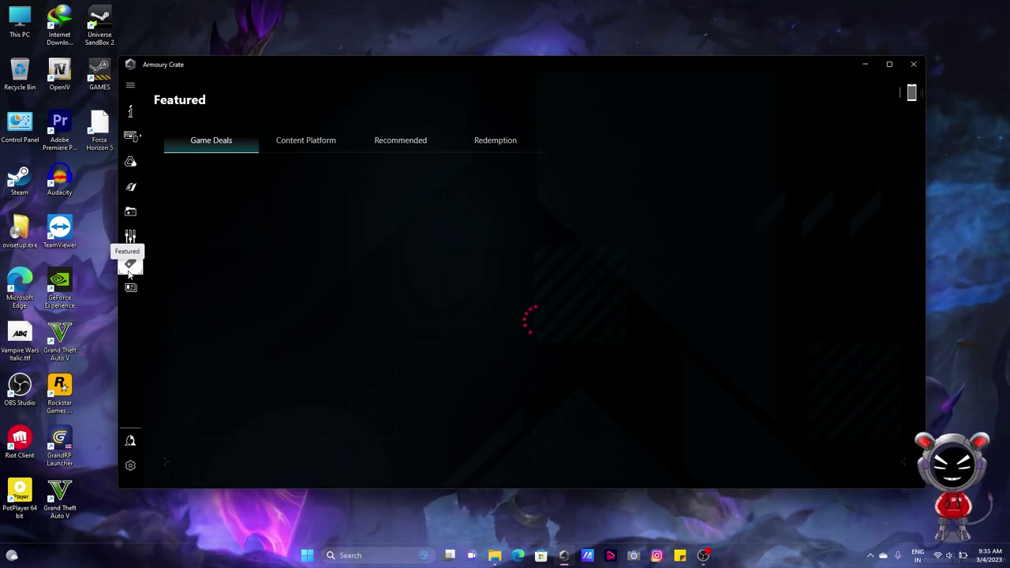
{"action": "left_click", "coordinate": [333, 145]}
{"action": "left_click", "coordinate": [423, 141]}
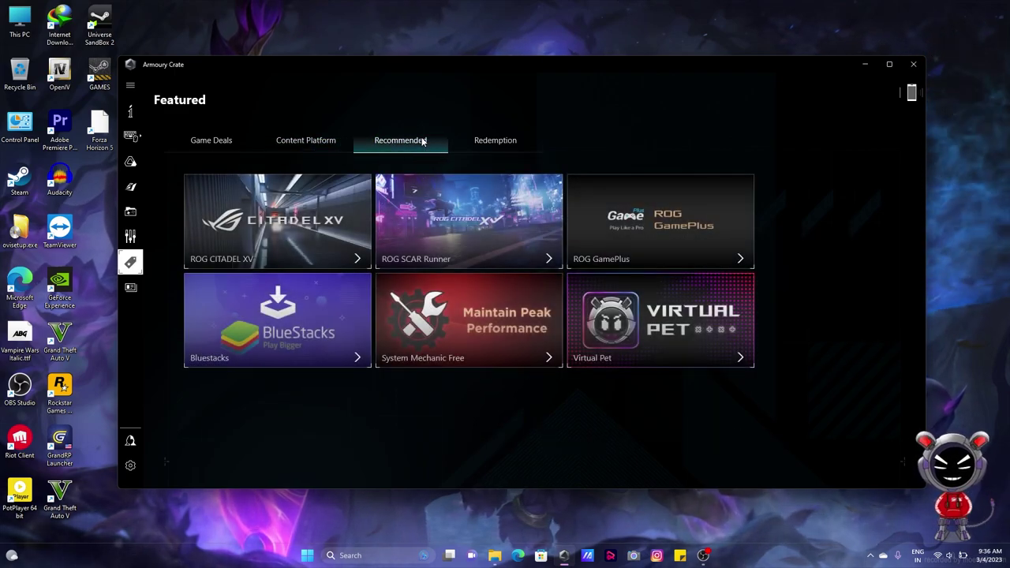
{"action": "mouse_move", "coordinate": [659, 346]}
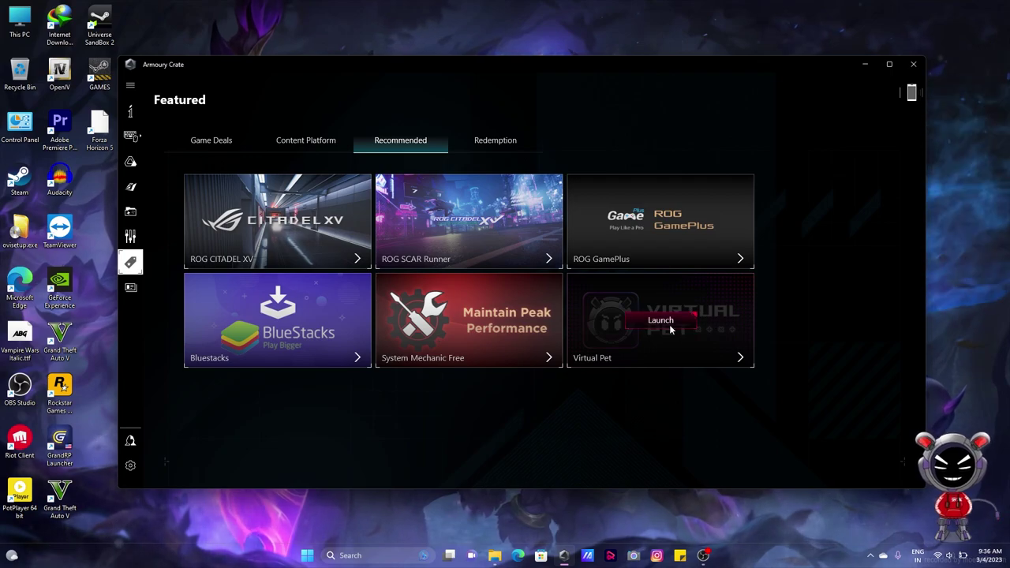
{"action": "left_click", "coordinate": [670, 329]}
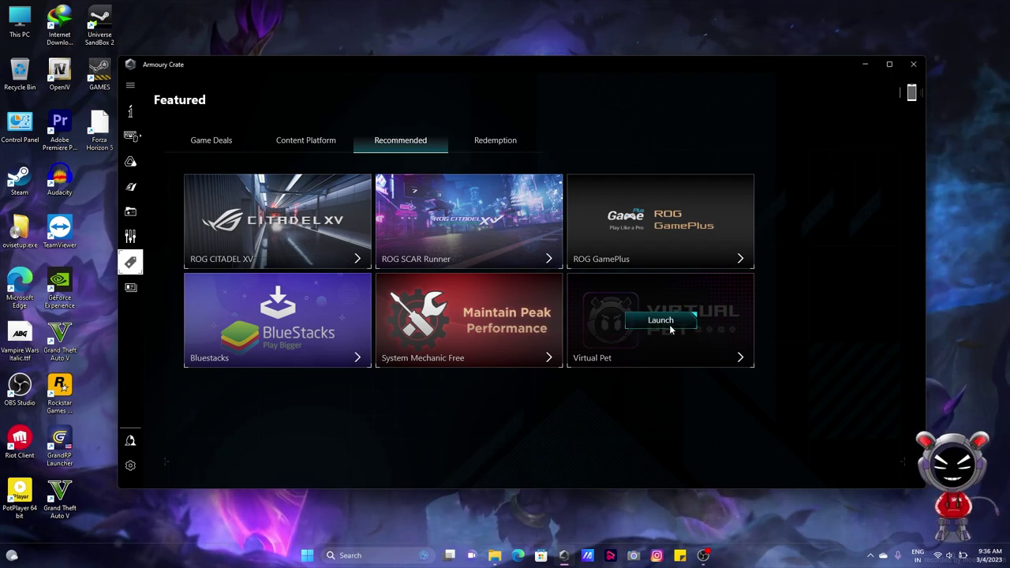
Step: Open the Virtual Pet details page, launch the pet from there, and view two of its preview images
{"action": "left_click", "coordinate": [740, 361]}
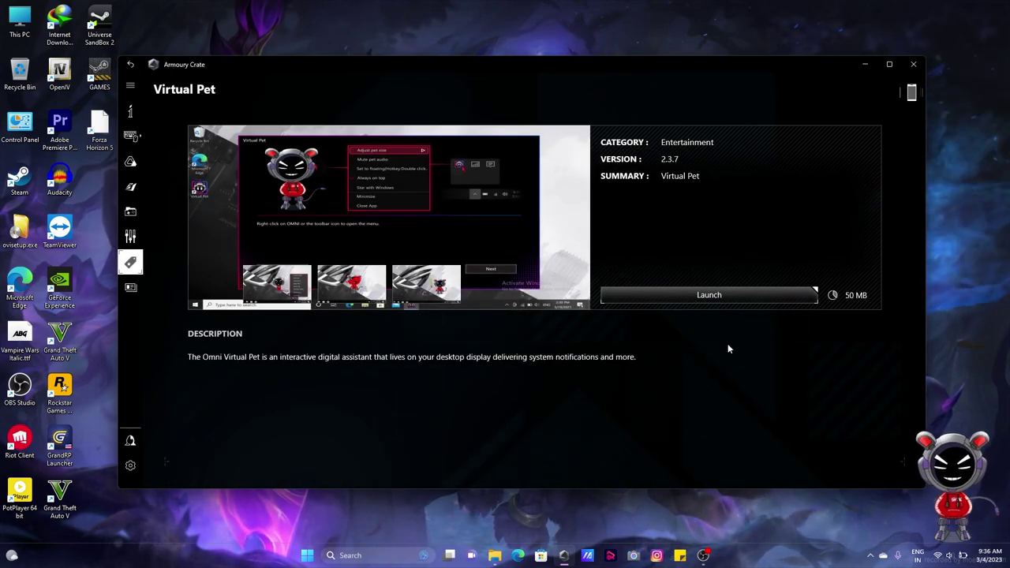
{"action": "left_click", "coordinate": [692, 294]}
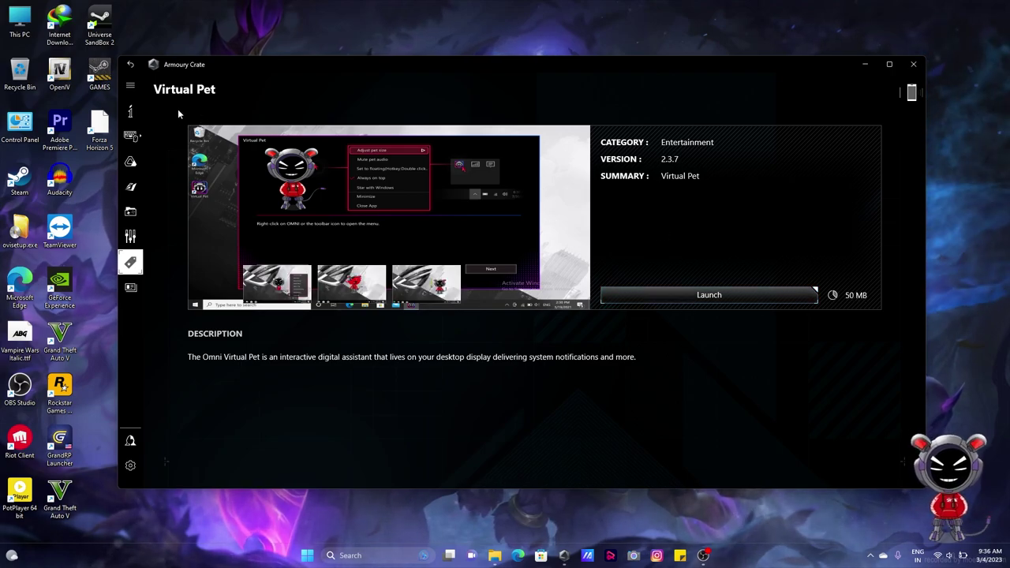
{"action": "left_click", "coordinate": [343, 285]}
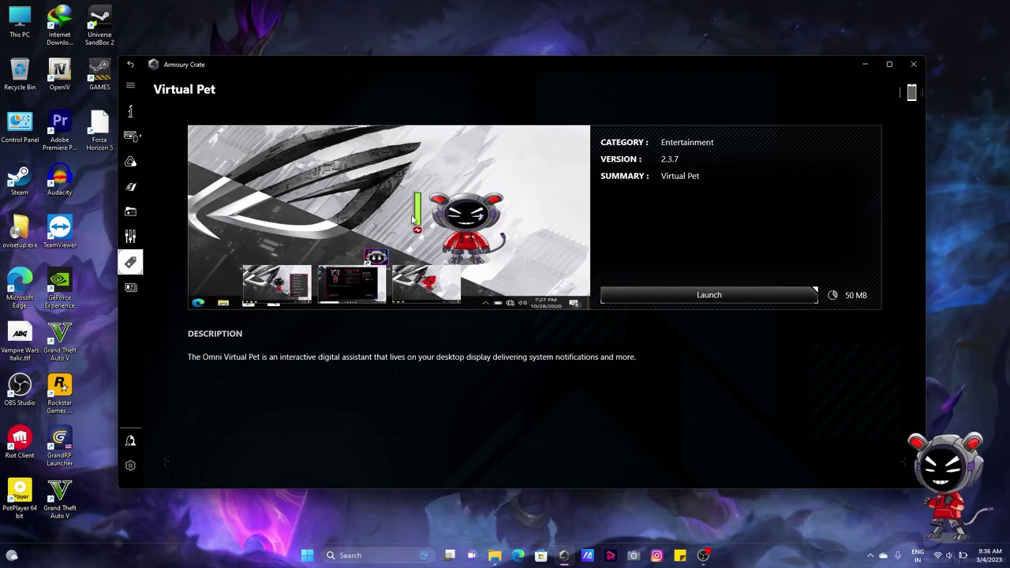
{"action": "left_click", "coordinate": [292, 281]}
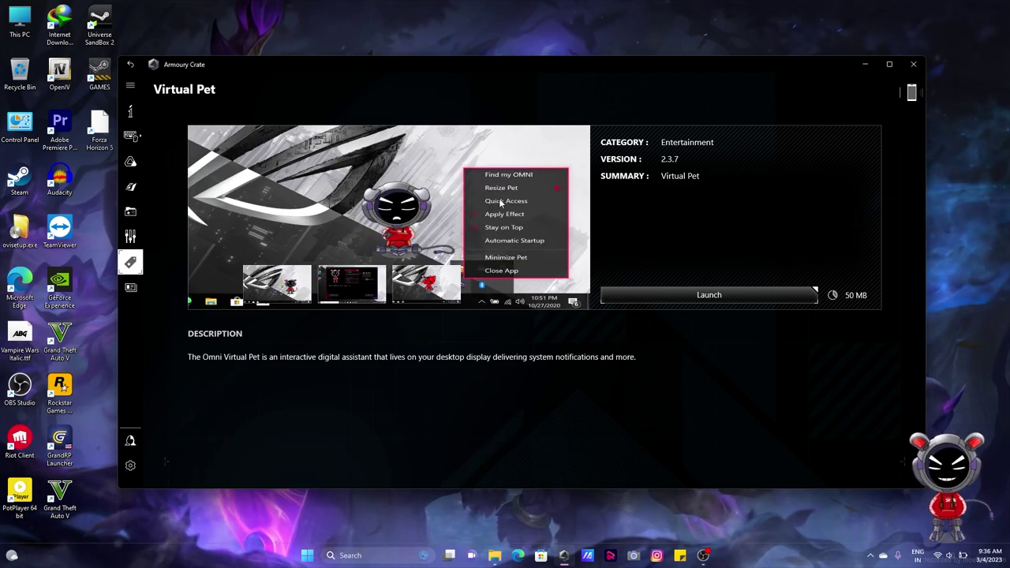
Step: Return to the Recommended apps and close Armoury Crate
{"action": "left_click", "coordinate": [130, 67]}
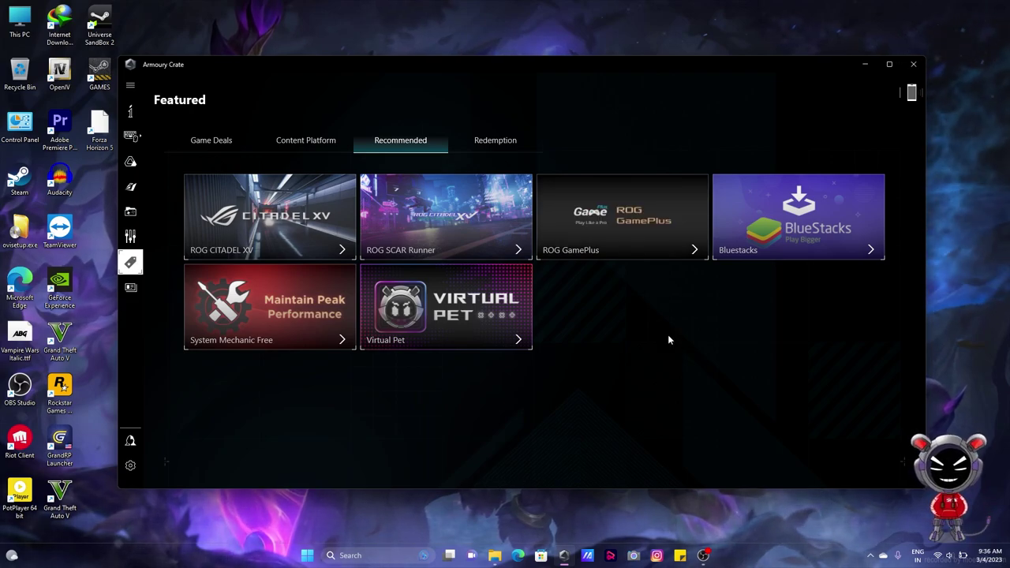
{"action": "mouse_move", "coordinate": [642, 224]}
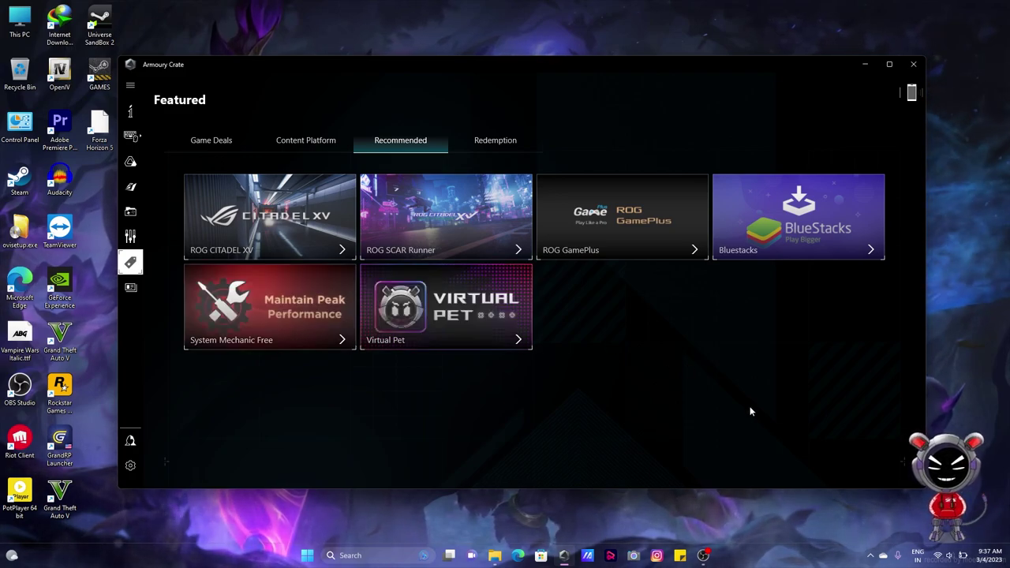
{"action": "left_click", "coordinate": [912, 67]}
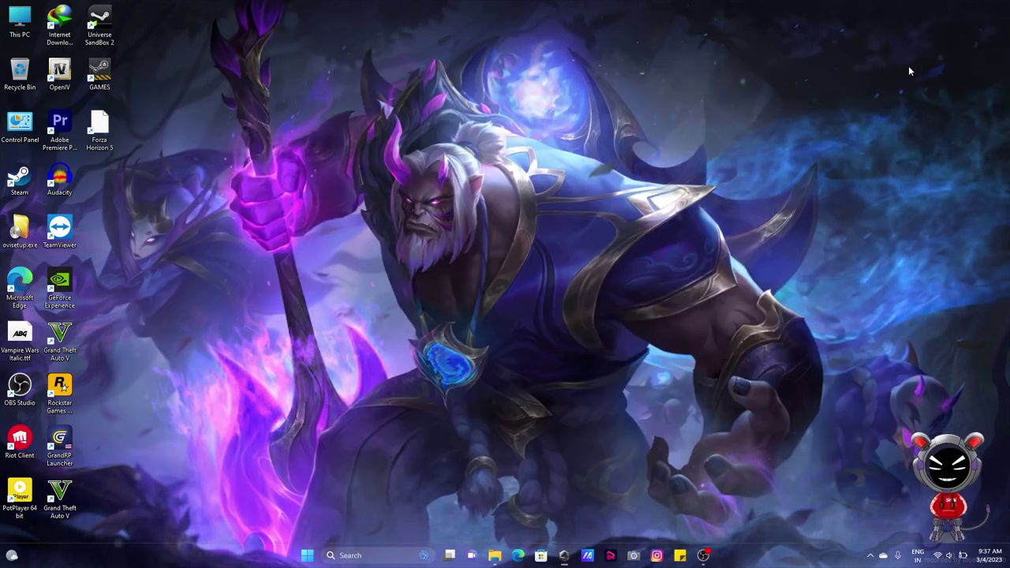
Step: Open the pet's context menu on the desktop and shrink the pet with Resize Pet
{"action": "right_click", "coordinate": [939, 433]}
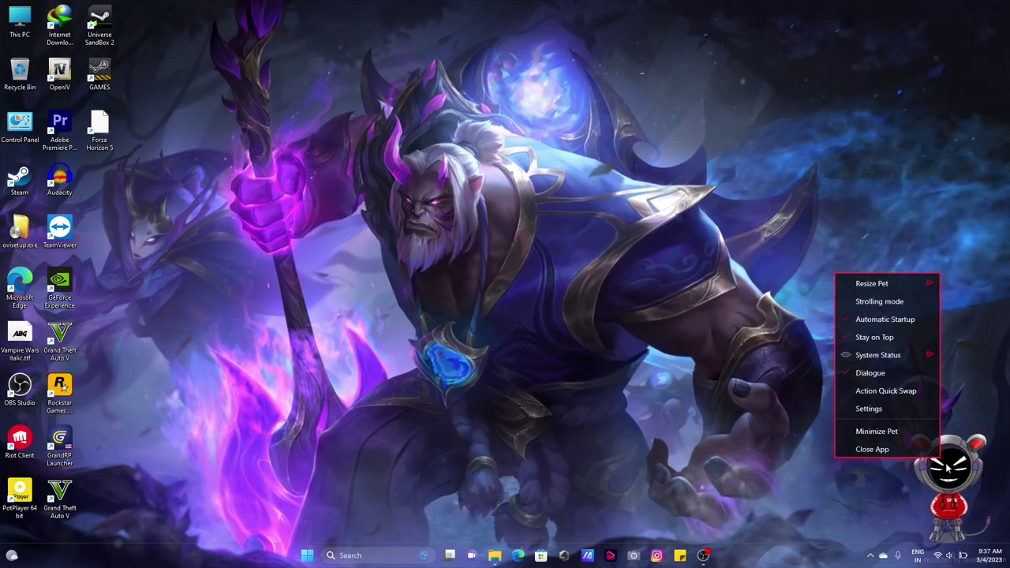
{"action": "left_click", "coordinate": [947, 467]}
{"action": "right_click", "coordinate": [947, 467]}
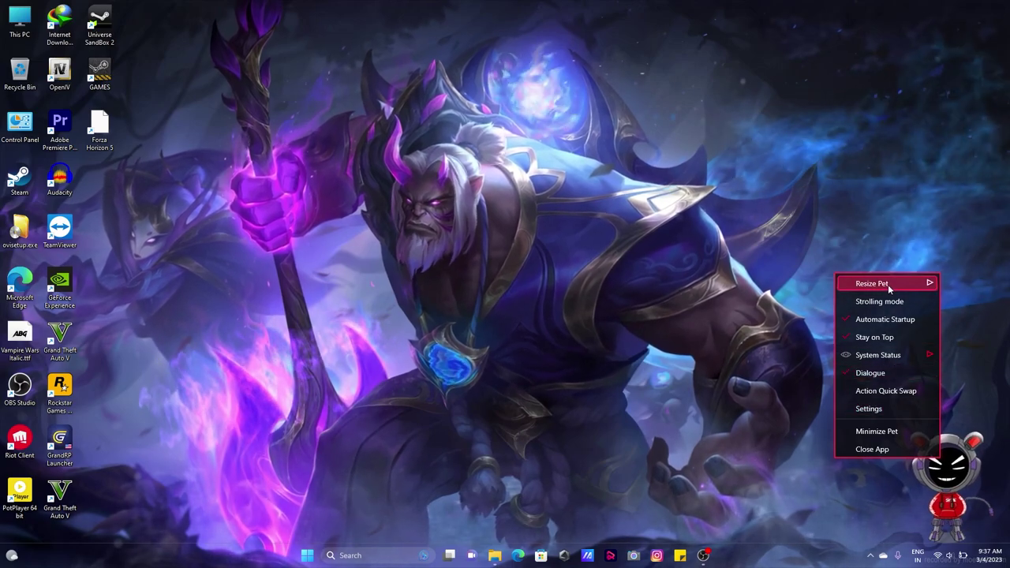
{"action": "mouse_move", "coordinate": [889, 292]}
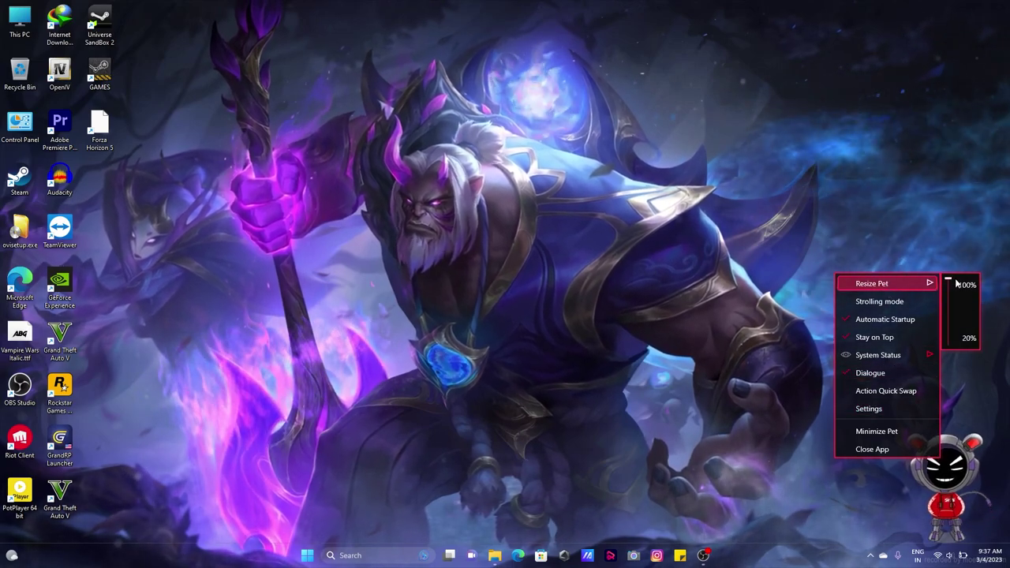
{"action": "left_click_drag", "start_coordinate": [949, 285], "coordinate": [951, 334]}
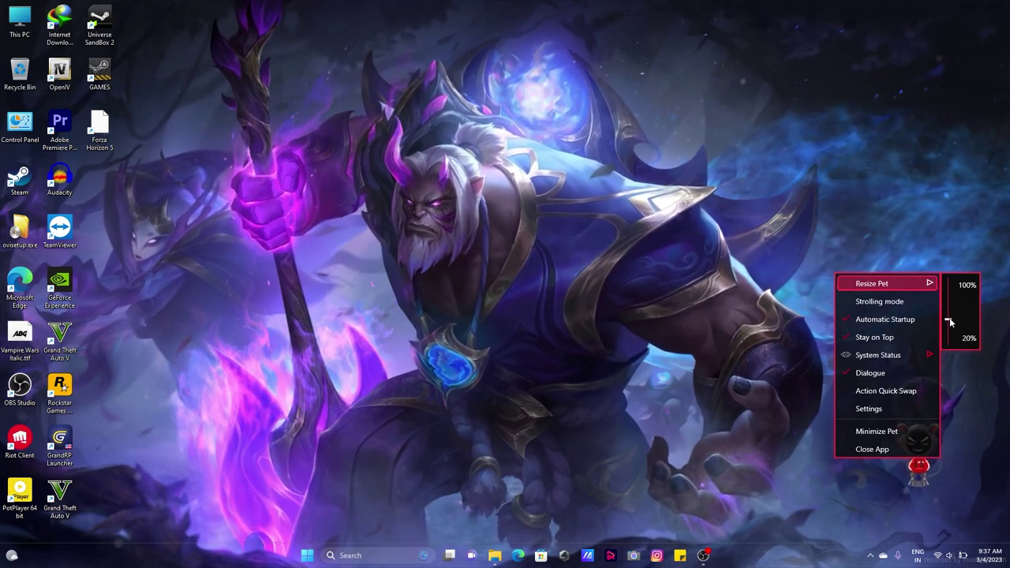